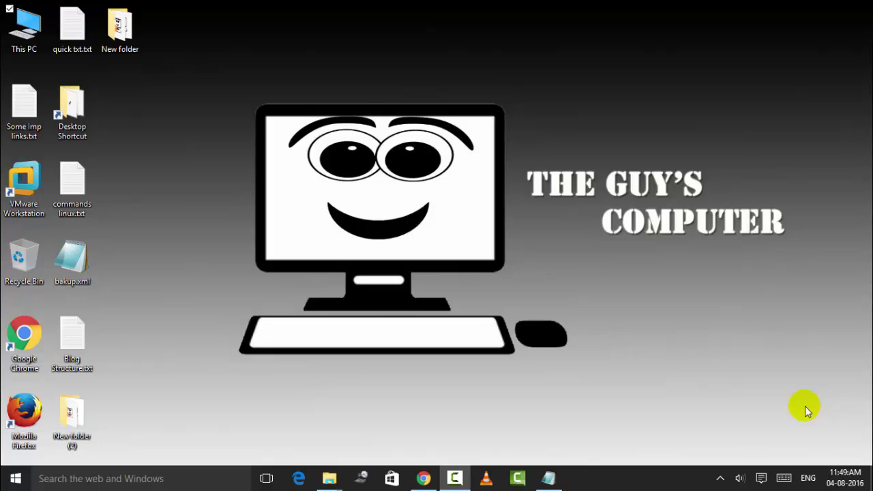
# Switch to Chrome and add an HTML/JavaScript gadget to the sidebar of the blog's layout
pyautogui.click(425, 478)
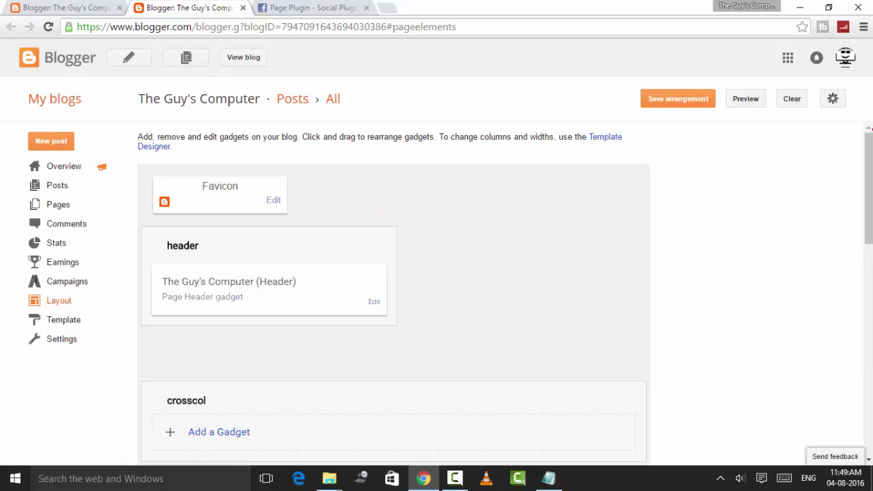
pyautogui.moveTo(868, 161); pyautogui.dragTo(867, 246)
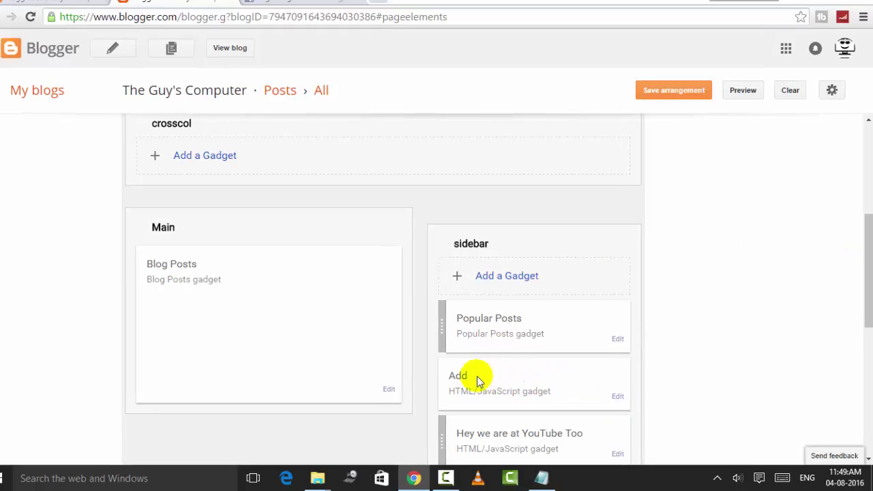
pyautogui.click(401, 234)
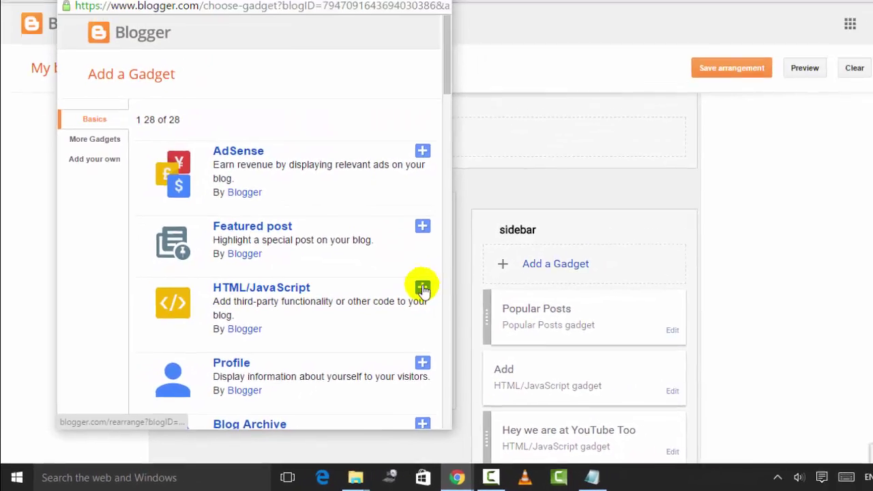
pyautogui.click(513, 243)
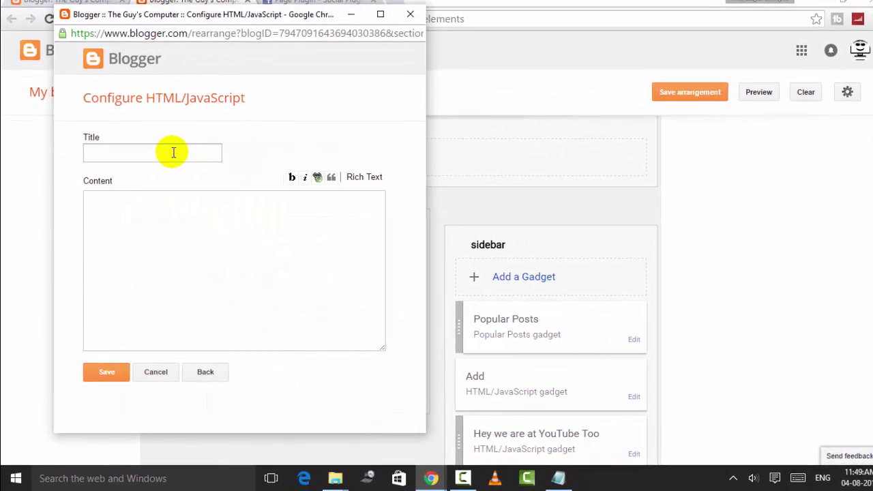
# Title the new gadget "We are at Facebook"
pyautogui.click(174, 152)
pyautogui.write('Facebook')
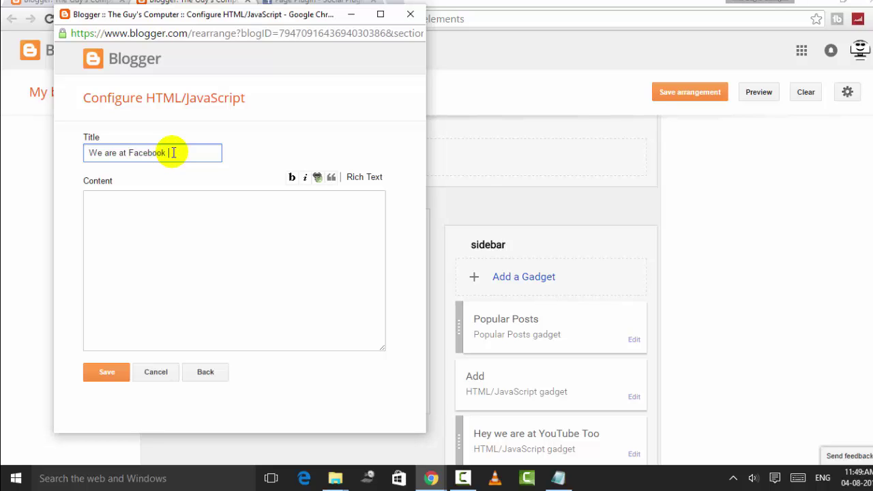
pyautogui.click(154, 241)
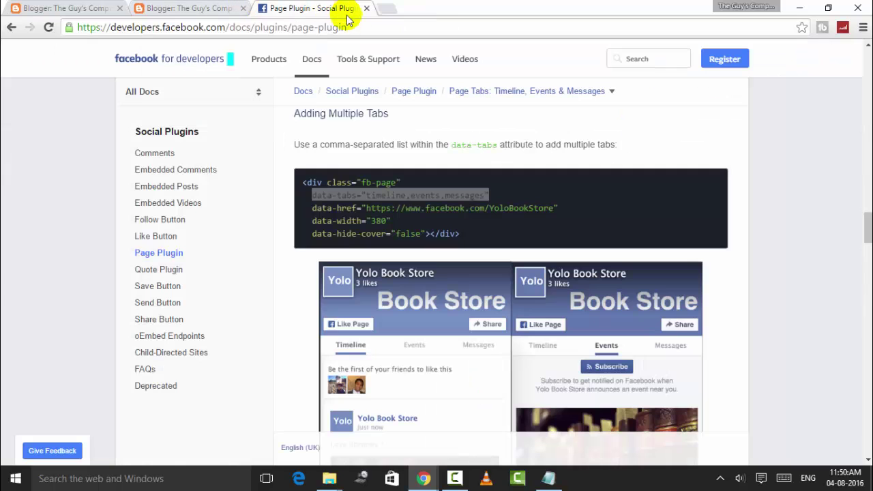
# Examine the Facebook Page Plugin's address, its Facebook Page URL setting and the page preview on the developer site
pyautogui.moveTo(359, 28); pyautogui.dragTo(77, 30)
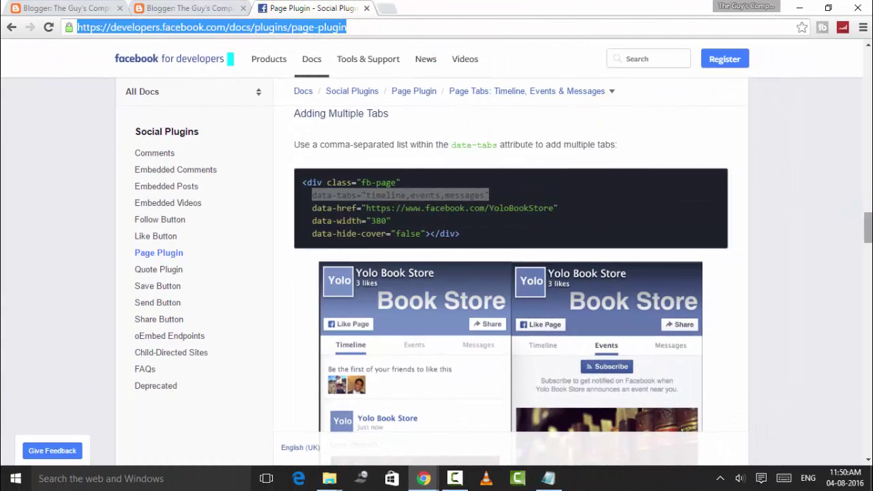
pyautogui.moveTo(867, 227); pyautogui.dragTo(863, 68)
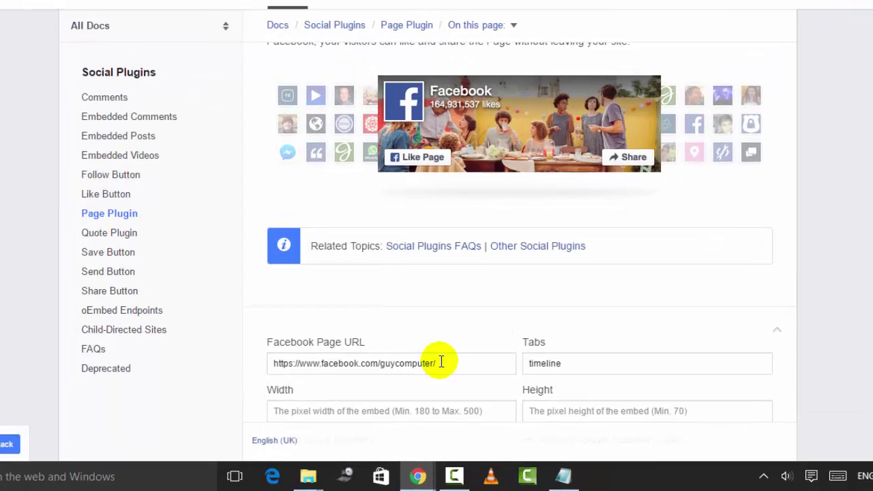
pyautogui.moveTo(446, 380); pyautogui.dragTo(263, 388)
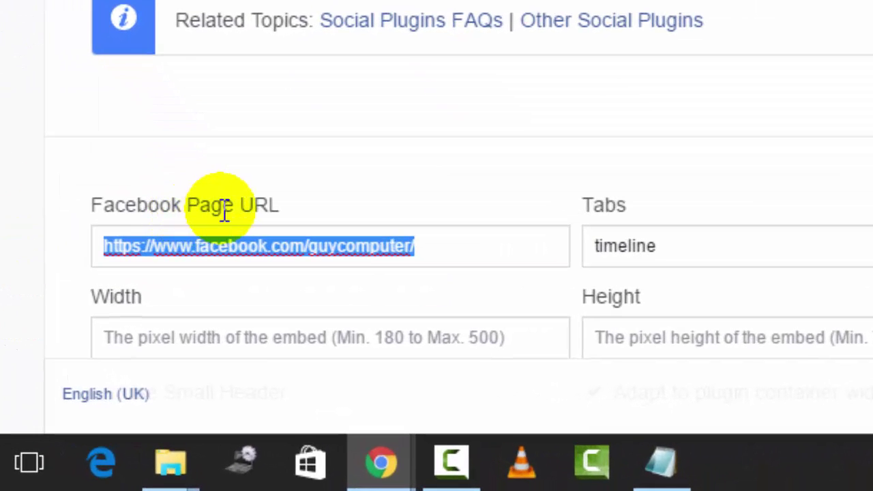
pyautogui.click(397, 242)
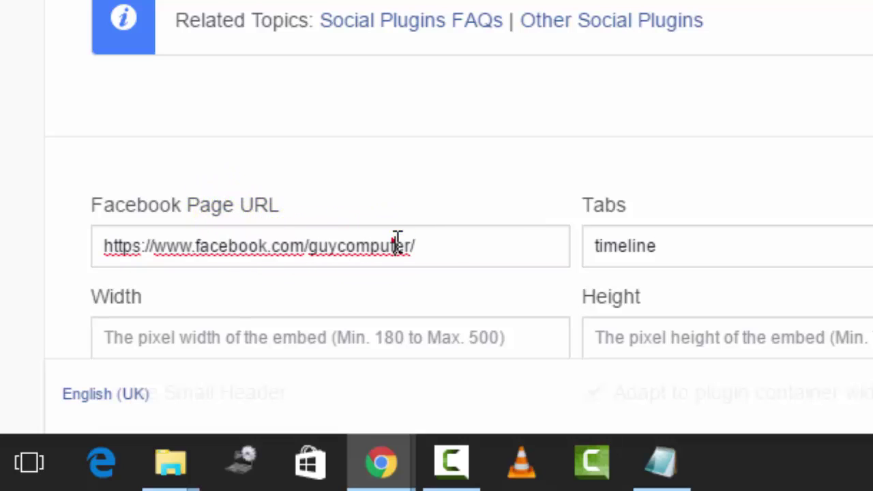
pyautogui.moveTo(455, 250); pyautogui.dragTo(69, 253)
pyautogui.click(472, 242)
pyautogui.scroll(-5, 641, 227)
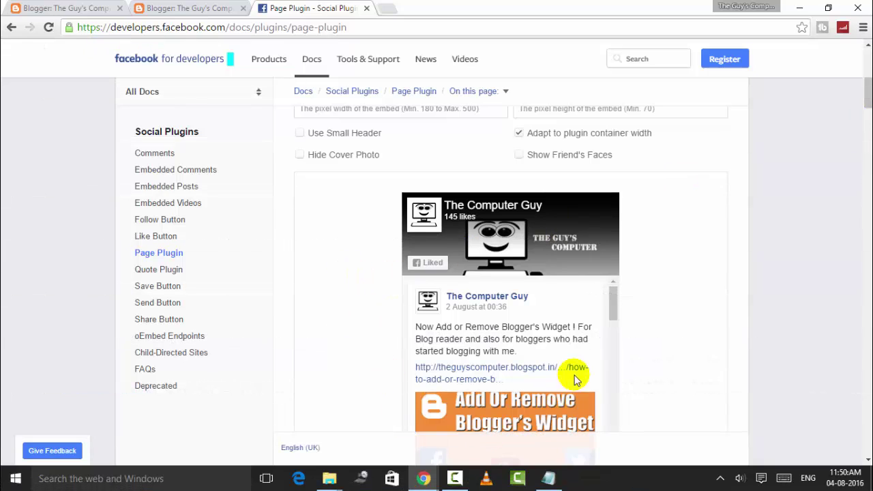
pyautogui.moveTo(612, 296)
pyautogui.mouseDown()
pyautogui.moveTo(616, 332)
pyautogui.moveTo(613, 283)
pyautogui.mouseUp()
# Copy the fb-page sample code from the section on adding the Page Plugin to a website
pyautogui.moveTo(867, 93); pyautogui.dragTo(867, 181)
pyautogui.scroll(-3, 541, 240)
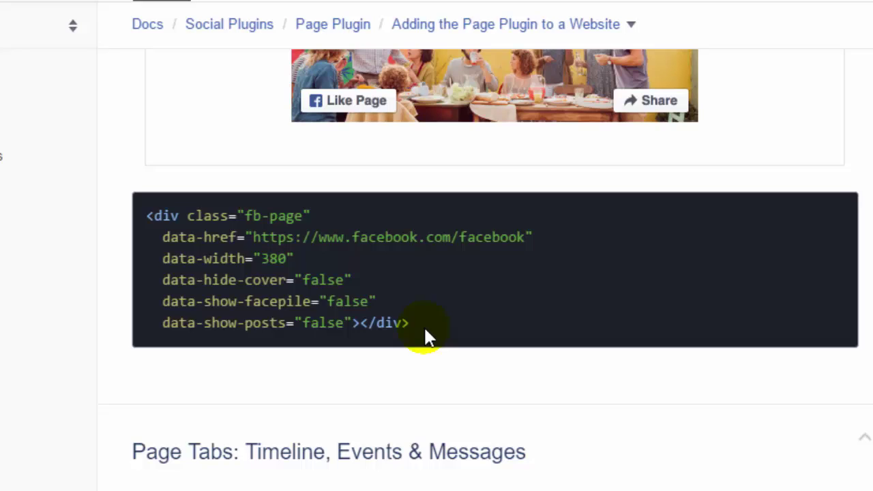
pyautogui.moveTo(423, 326); pyautogui.dragTo(141, 216)
pyautogui.hotkey('ctrl', 'c')
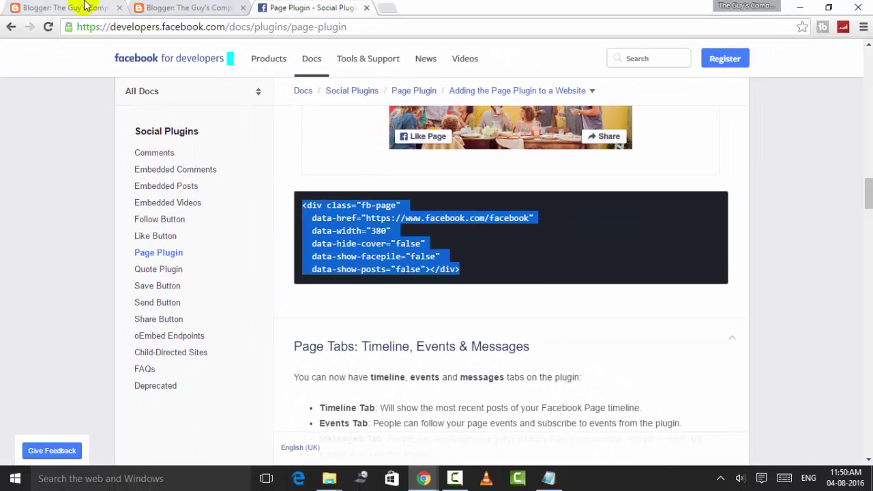
# Return to the Blogger gadget configuration and paste the copied fb-page code as its content
pyautogui.click(87, 7)
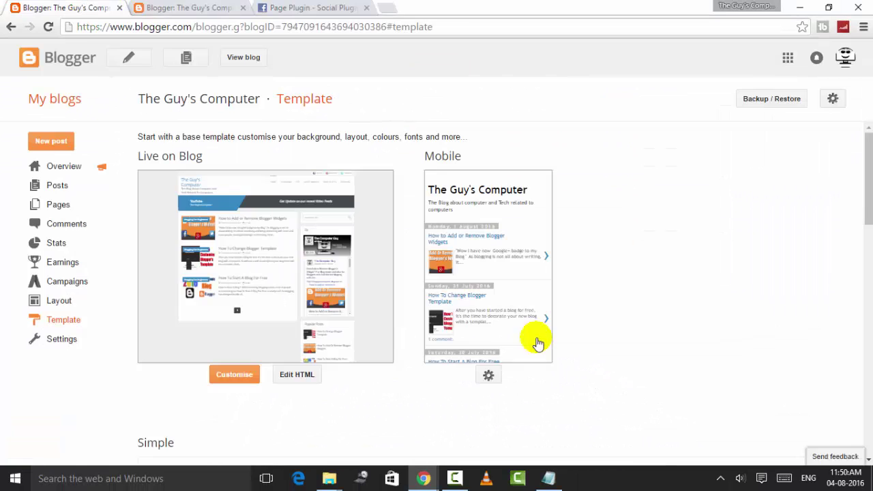
pyautogui.click(193, 8)
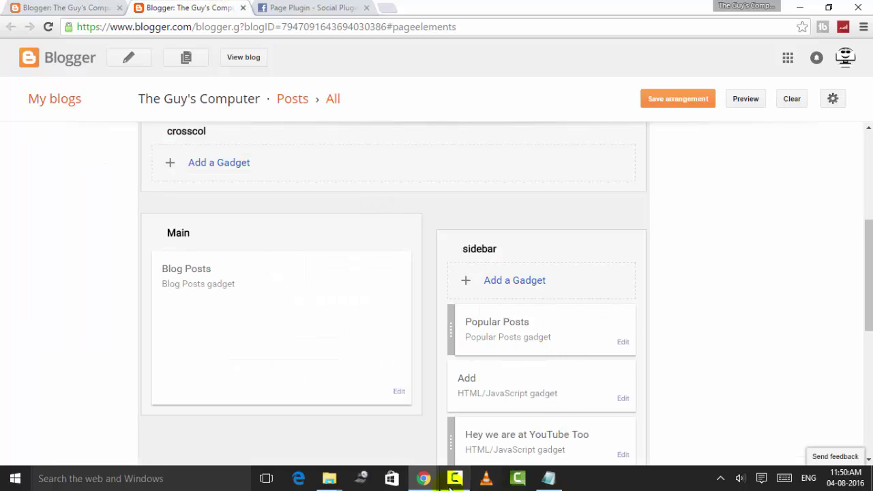
pyautogui.moveTo(423, 477)
pyautogui.click(485, 417)
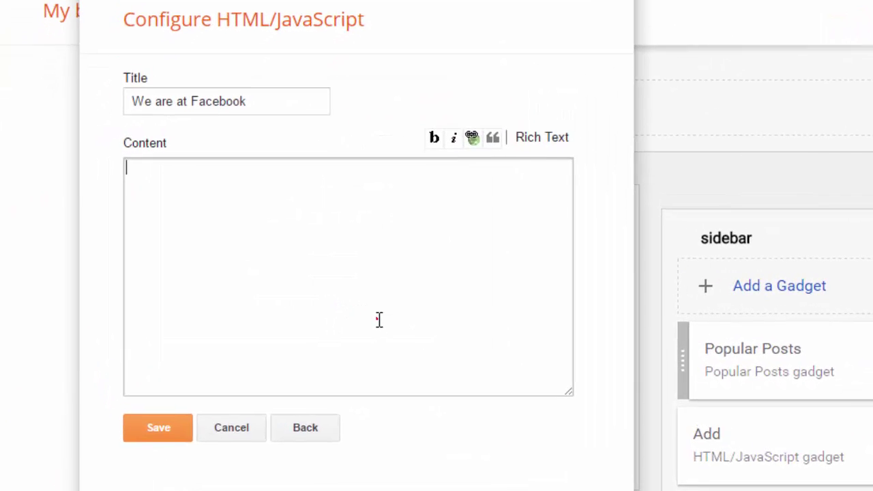
pyautogui.hotkey('ctrl', 'v')
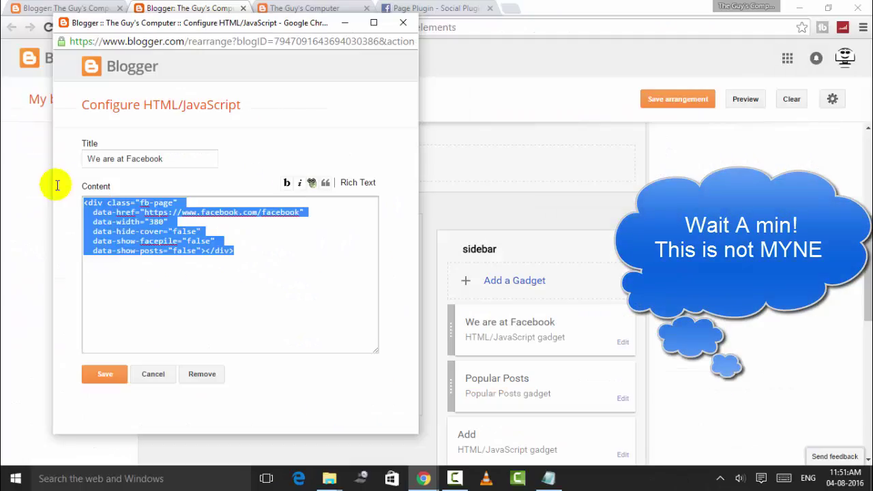
pyautogui.moveTo(55, 184); pyautogui.dragTo(107, 218)
pyautogui.click(306, 212)
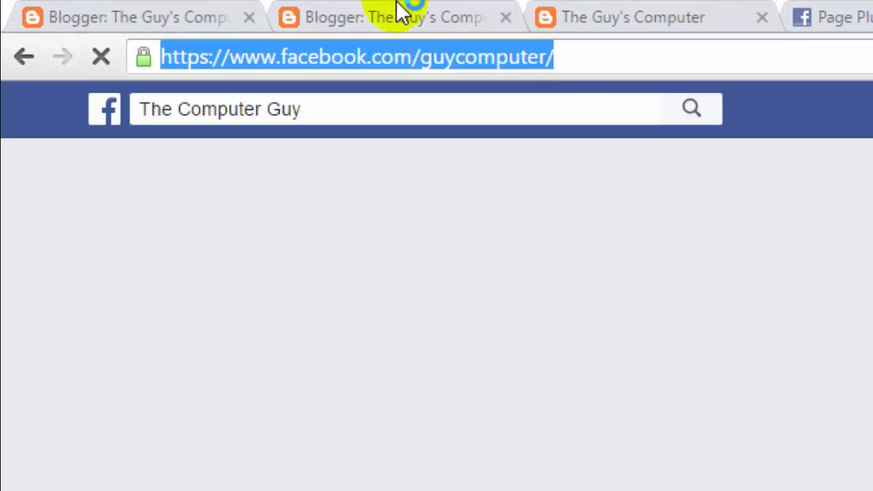
pyautogui.click(399, 11)
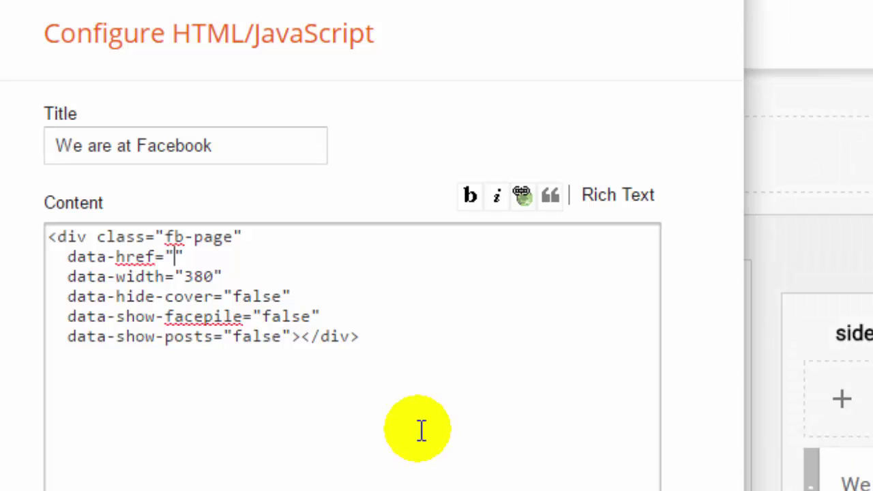
pyautogui.write('https://www.facebook.com/guycomputer/')
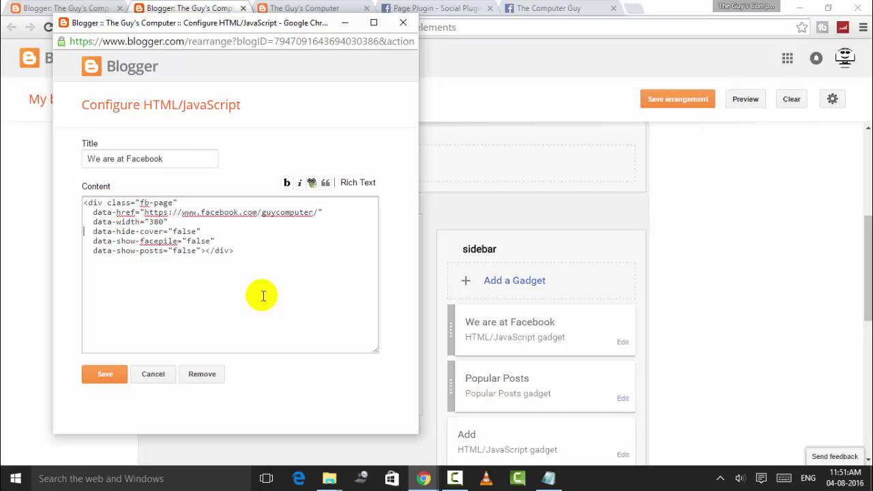
# Copy the attribute data-tabs="timeline,events,messages" from the Page Plugin documentation's sample for adding multiple tabs
pyautogui.click(445, 6)
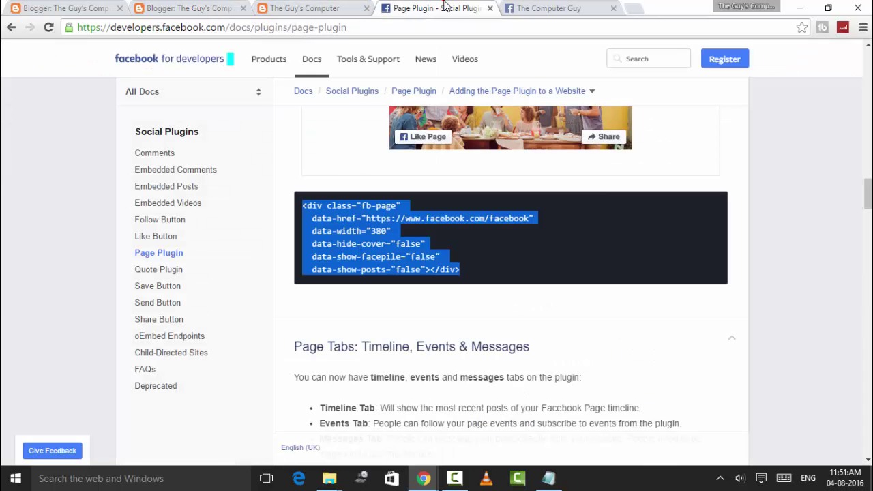
pyautogui.scroll(4, 653, 137)
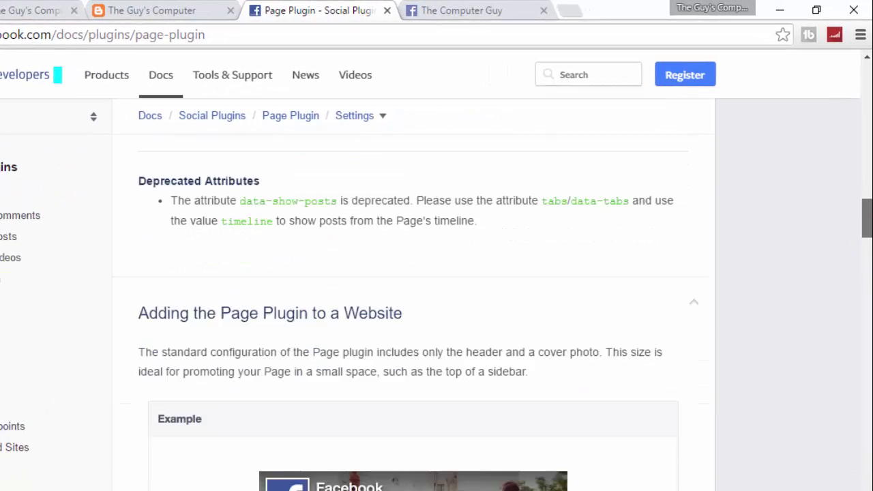
pyautogui.moveTo(866, 218); pyautogui.dragTo(867, 306)
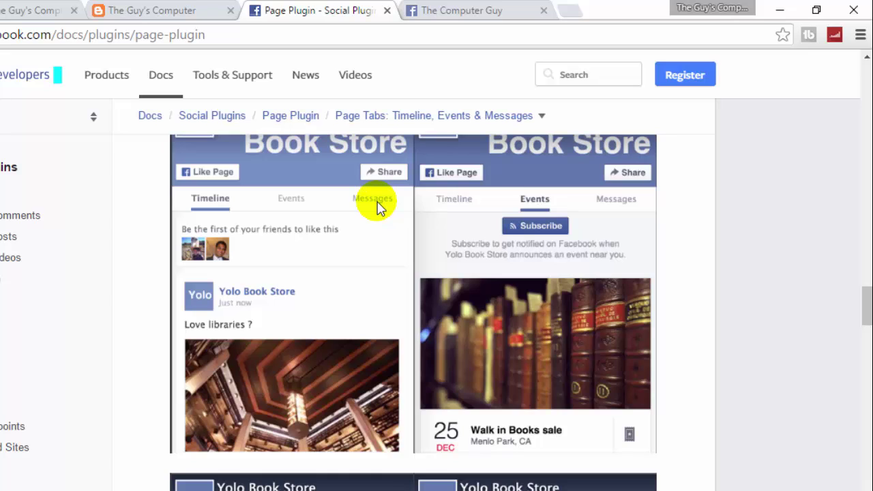
pyautogui.moveTo(867, 307); pyautogui.dragTo(866, 287)
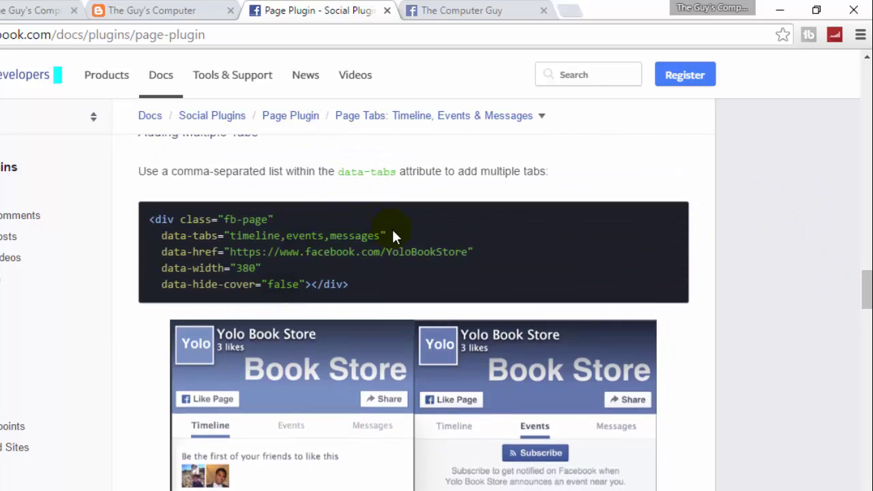
pyautogui.moveTo(388, 233); pyautogui.dragTo(163, 238)
pyautogui.hotkey('ctrl', 'c')
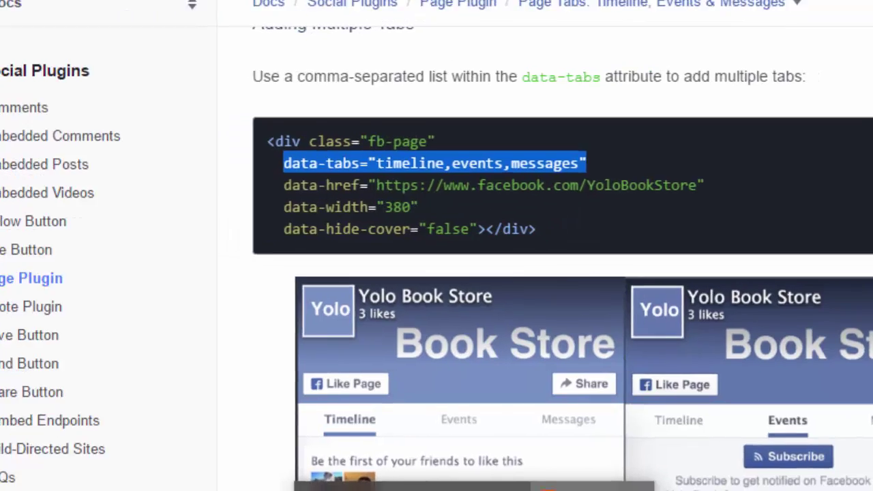
# Paste the data-tabs attribute below the data-href line in the gadget's code and save the gadget
pyautogui.hotkey('alt', 'Tab')
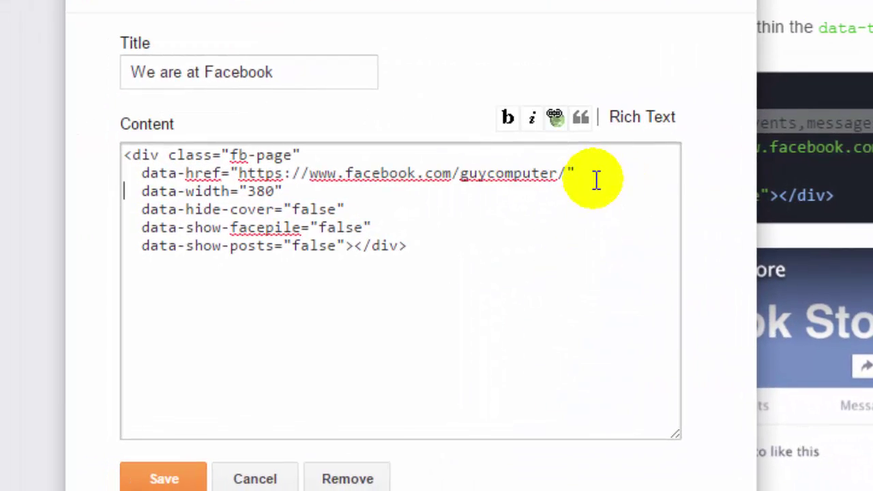
pyautogui.hotkey('ctrl', 'v')
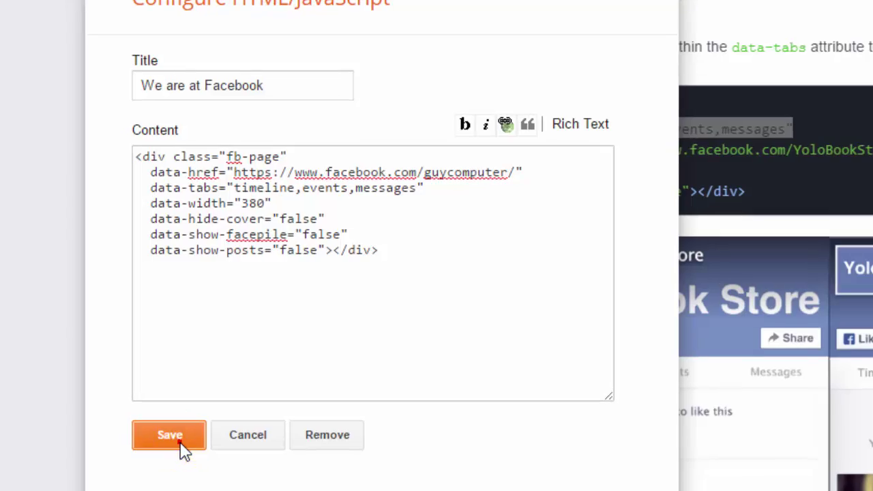
pyautogui.click(180, 442)
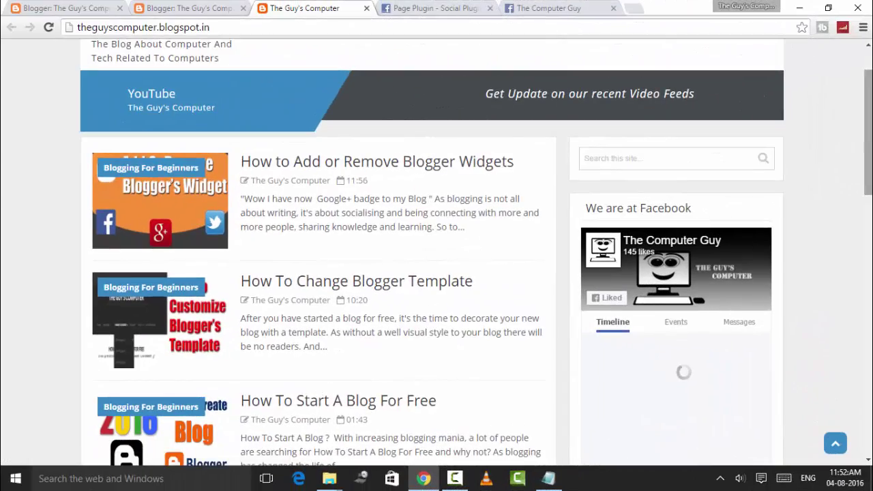
# Check the Events, Messages and Timeline views of the Facebook widget on the live blog
pyautogui.scroll(-3, 860, 195)
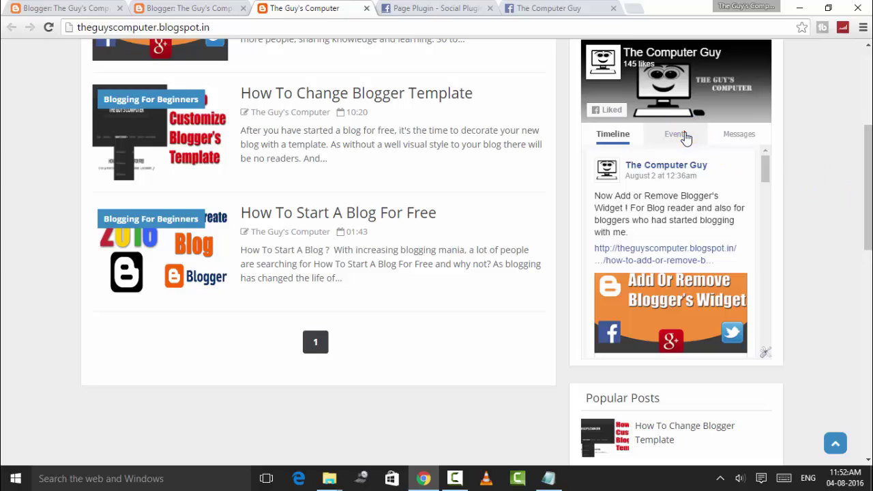
pyautogui.click(685, 135)
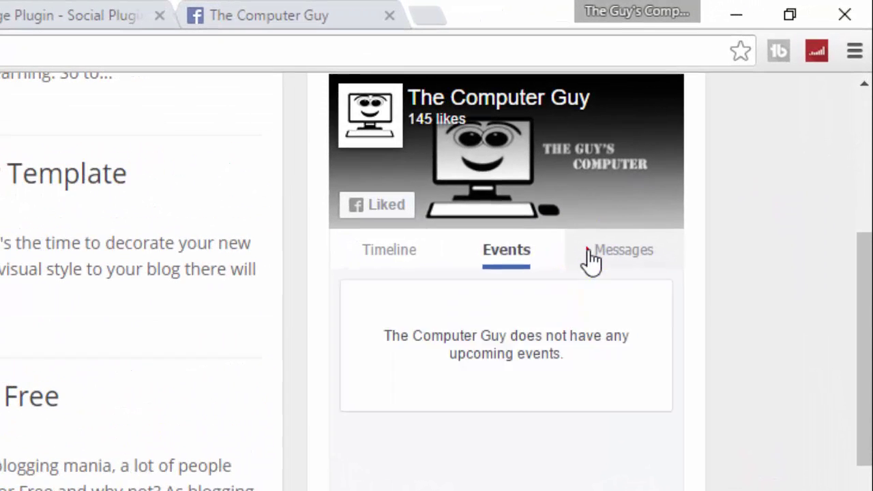
pyautogui.click(726, 136)
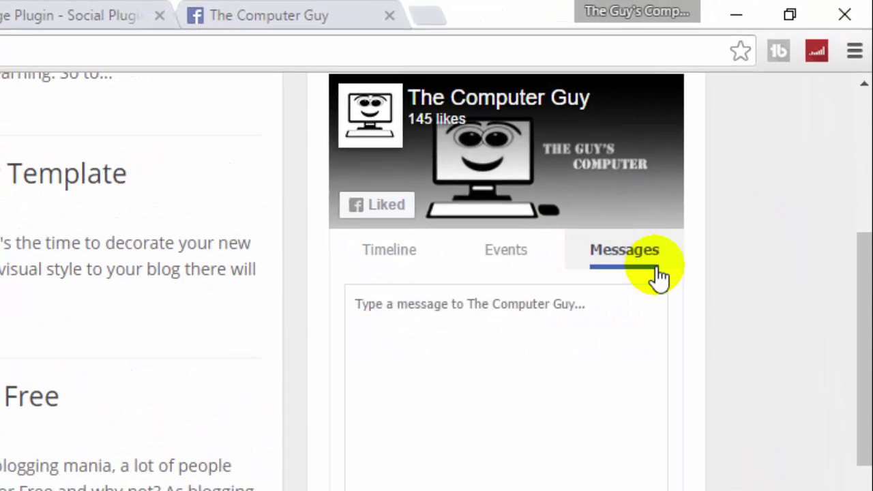
pyautogui.moveTo(864, 441); pyautogui.dragTo(865, 403)
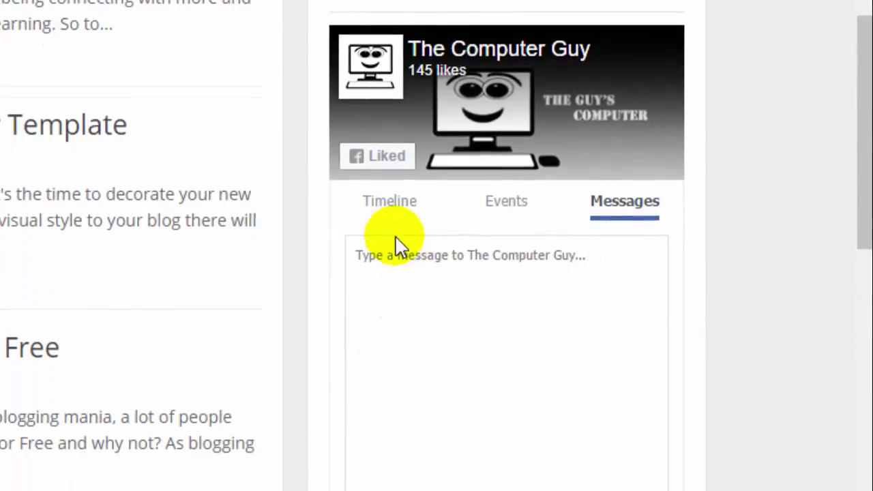
pyautogui.click(392, 386)
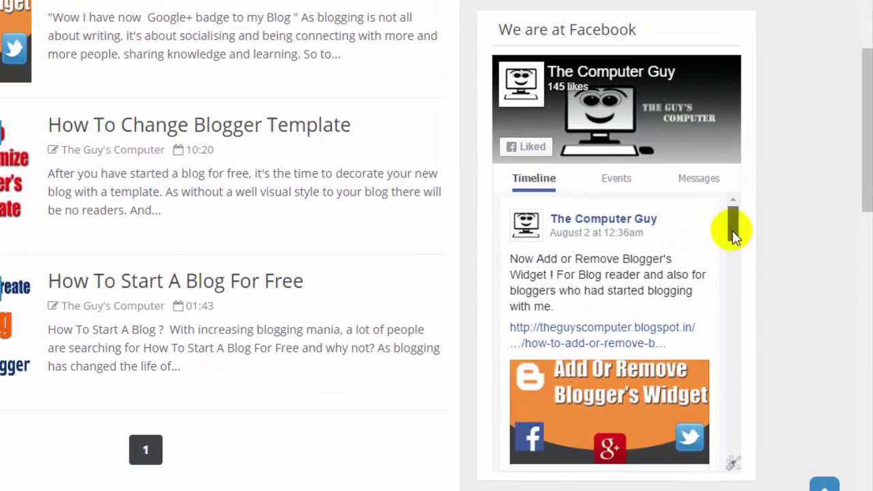
pyautogui.moveTo(673, 119); pyautogui.dragTo(679, 178)
pyautogui.moveTo(737, 269); pyautogui.dragTo(740, 214)
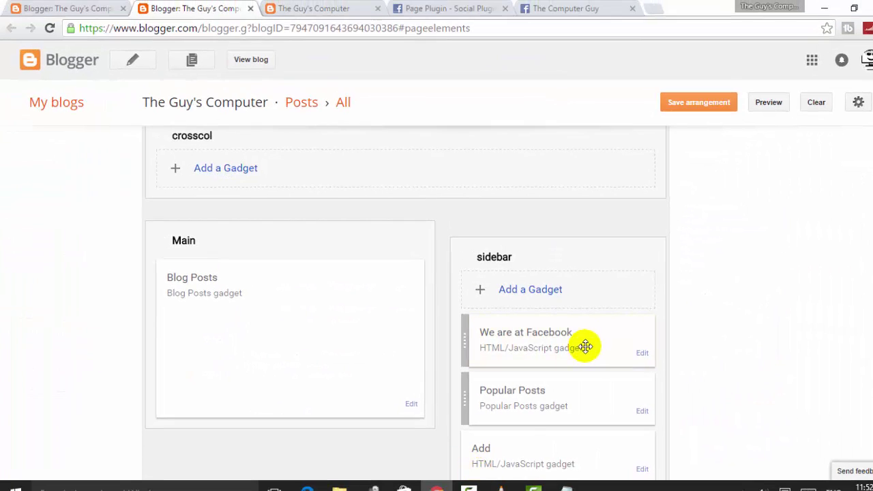
# Add the attribute data-height="380" below the data-width line in the We are at Facebook gadget's code and save the gadget
pyautogui.click(640, 354)
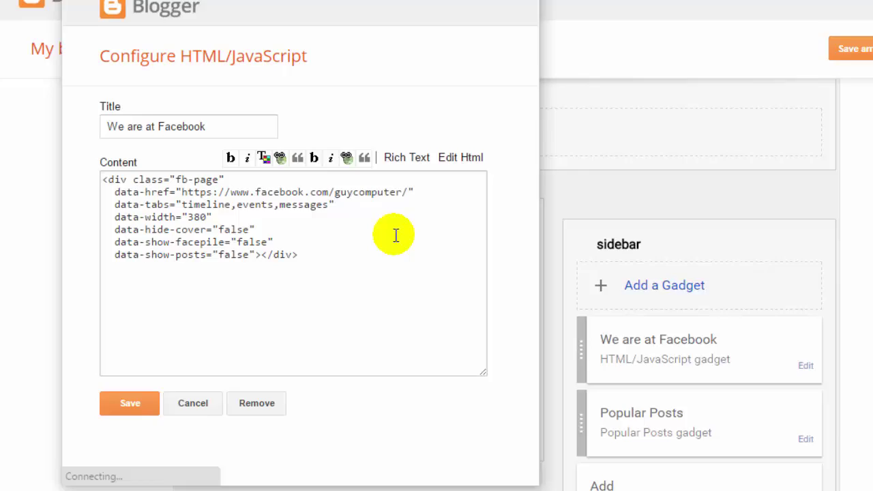
pyautogui.click(220, 215)
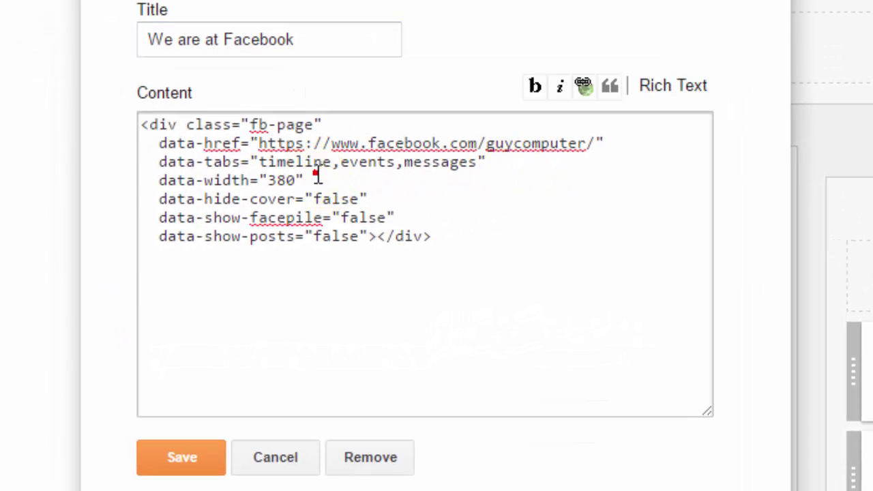
pyautogui.press('Return')
pyautogui.click(316, 175)
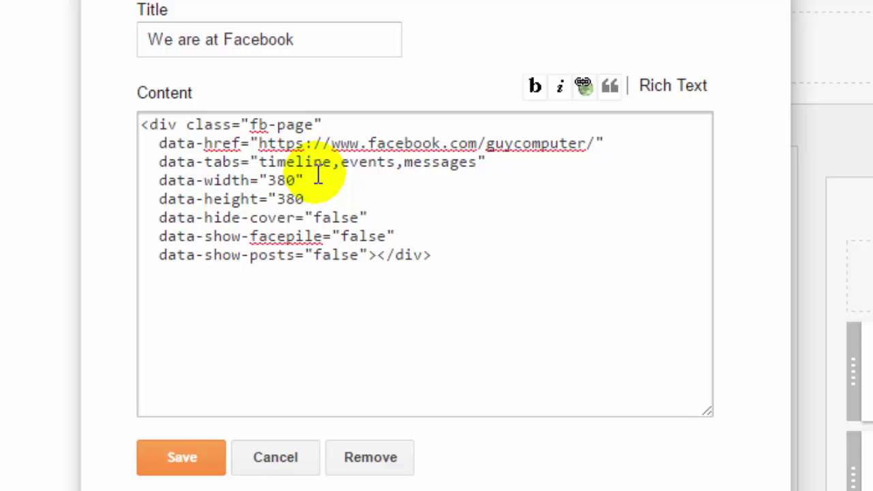
pyautogui.click(206, 464)
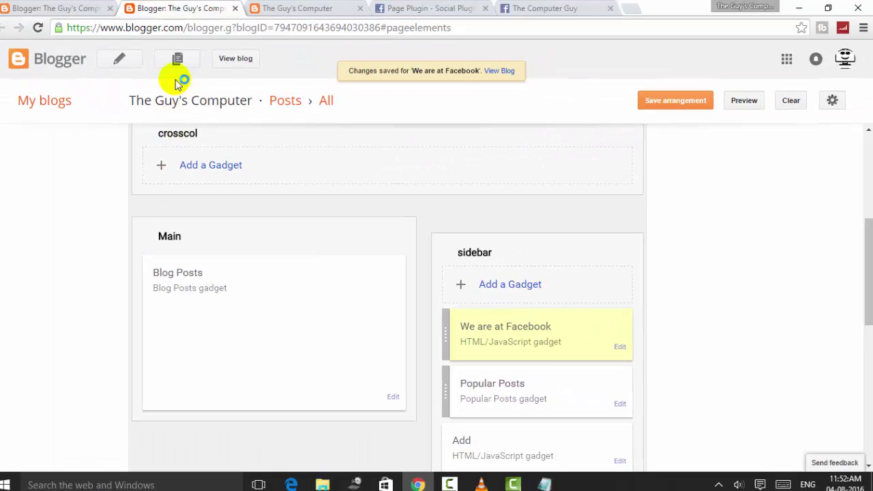
# Reload the live blog and check the height of the Facebook widget in the sidebar
pyautogui.click(176, 68)
pyautogui.moveTo(286, 8); pyautogui.dragTo(175, 12)
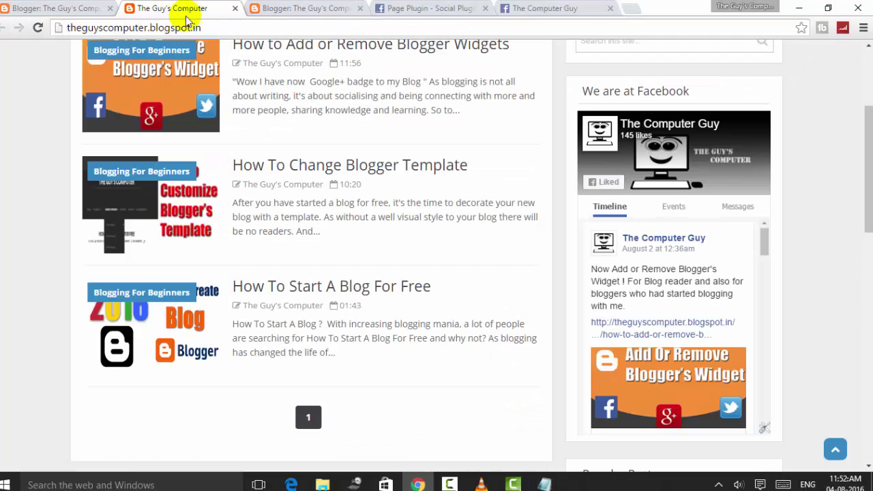
pyautogui.click(38, 27)
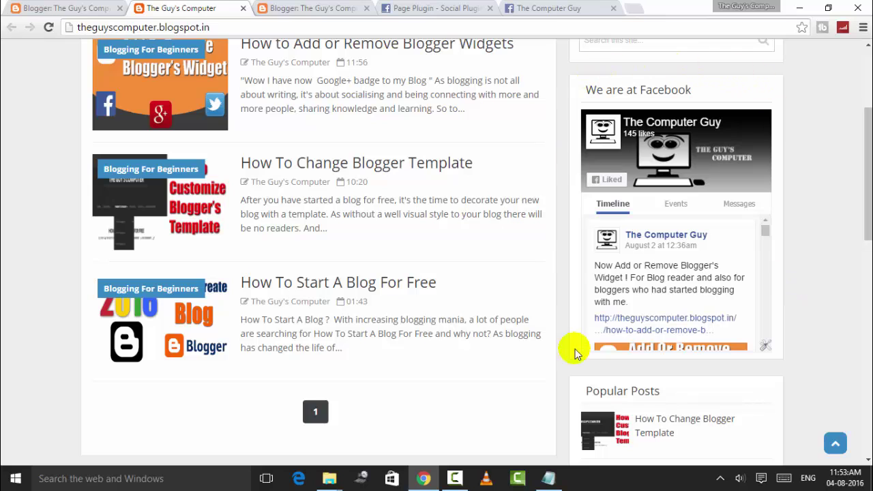
pyautogui.moveTo(764, 230); pyautogui.dragTo(767, 252)
pyautogui.scroll(-2, 766, 225)
pyautogui.scroll(-3, 867, 205)
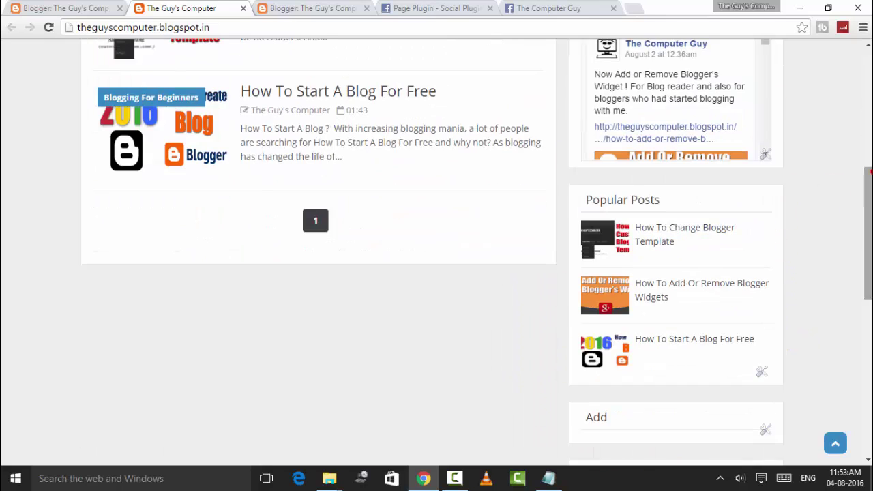
pyautogui.click(309, 8)
pyautogui.click(190, 7)
pyautogui.click(74, 7)
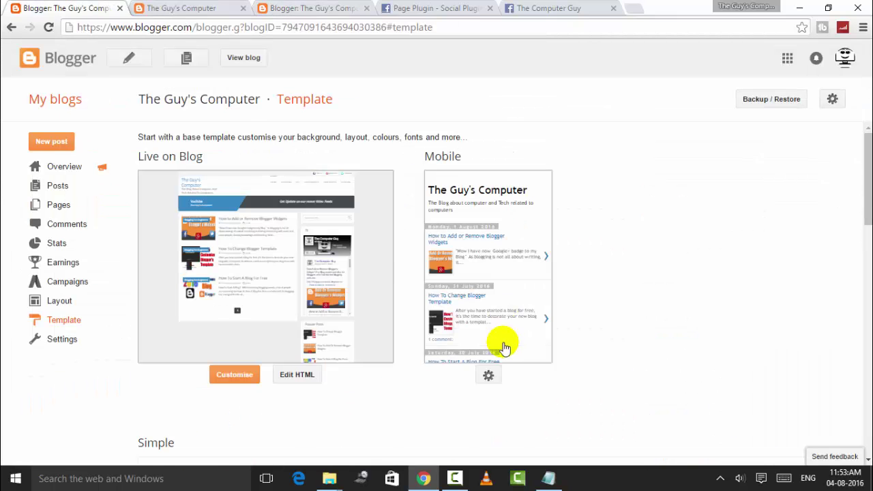
pyautogui.click(181, 8)
# Set data-show-facepile to "true" in the We are at Facebook gadget's code and save the gadget
pyautogui.click(300, 7)
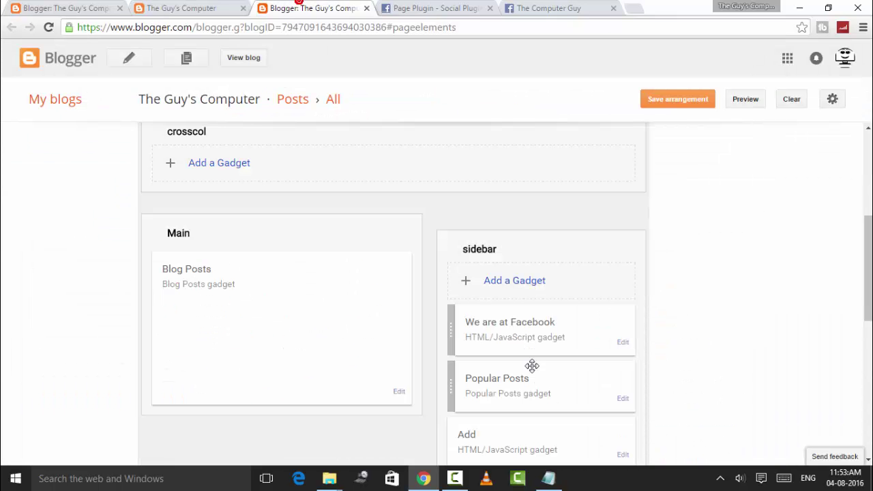
pyautogui.click(622, 348)
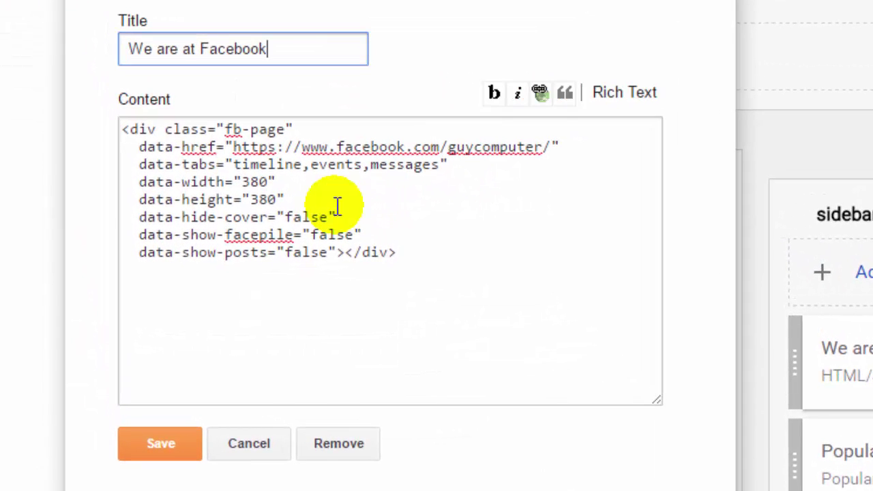
pyautogui.click(329, 217)
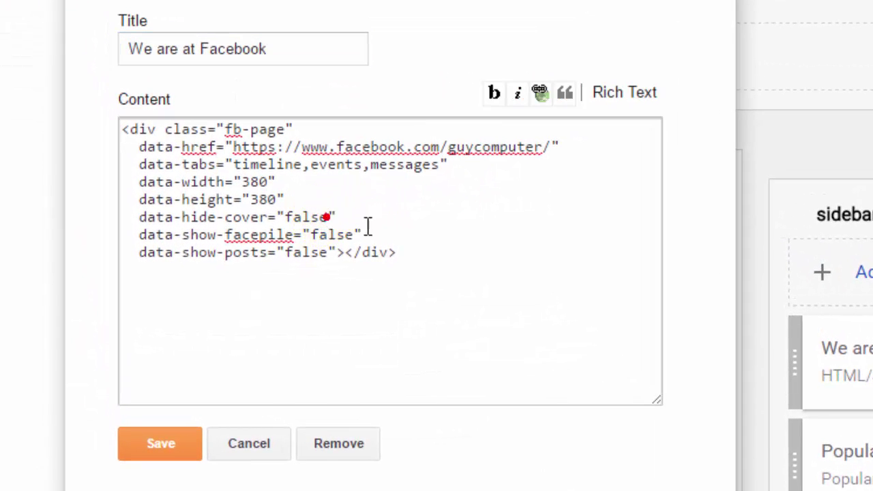
pyautogui.moveTo(354, 220); pyautogui.dragTo(145, 217)
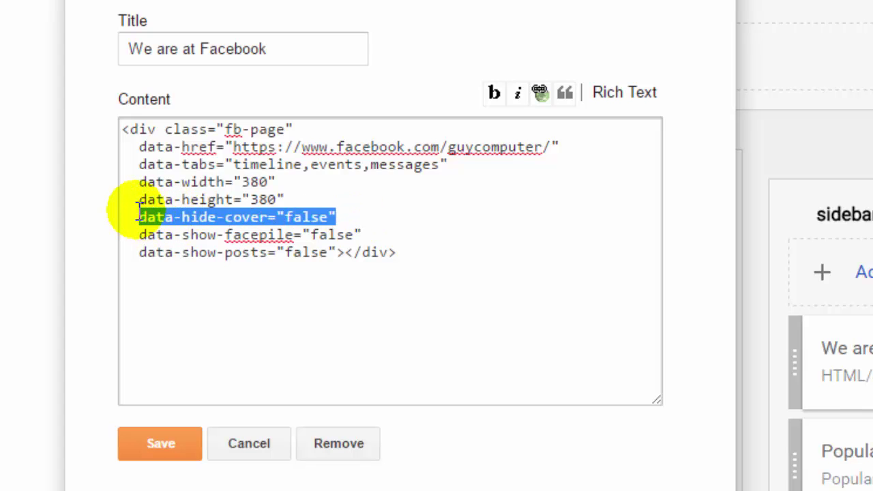
pyautogui.click(318, 234)
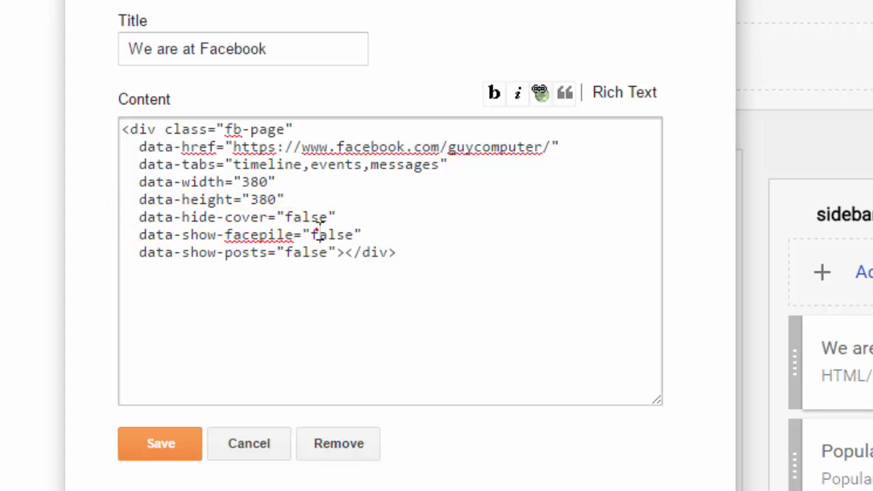
pyautogui.click(356, 230)
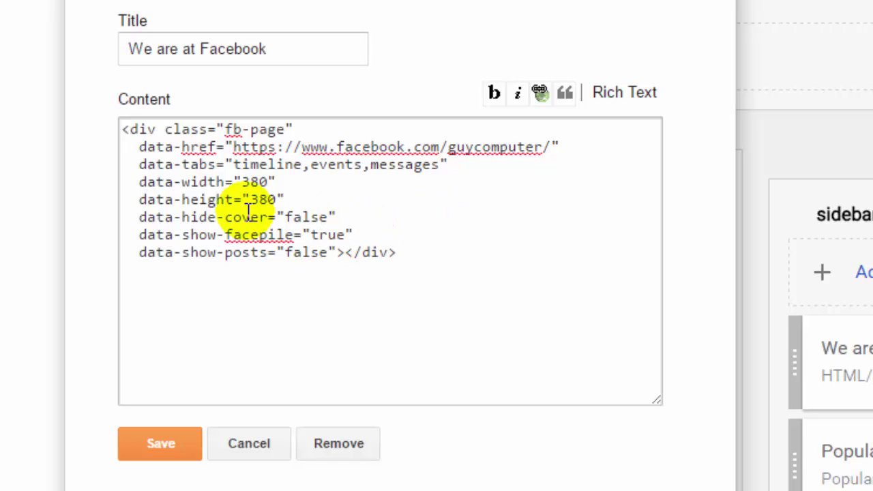
pyautogui.click(162, 428)
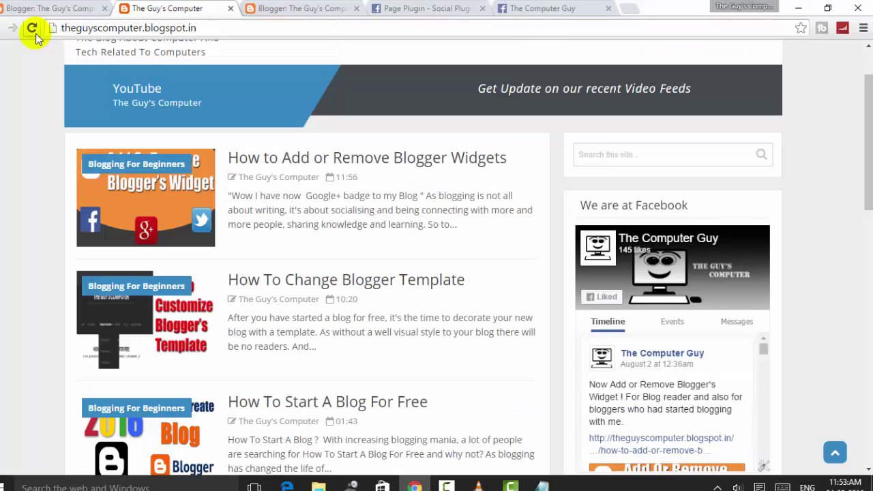
# Reload the live blog and check the facepile in the sidebar's Facebook widget
pyautogui.click(32, 28)
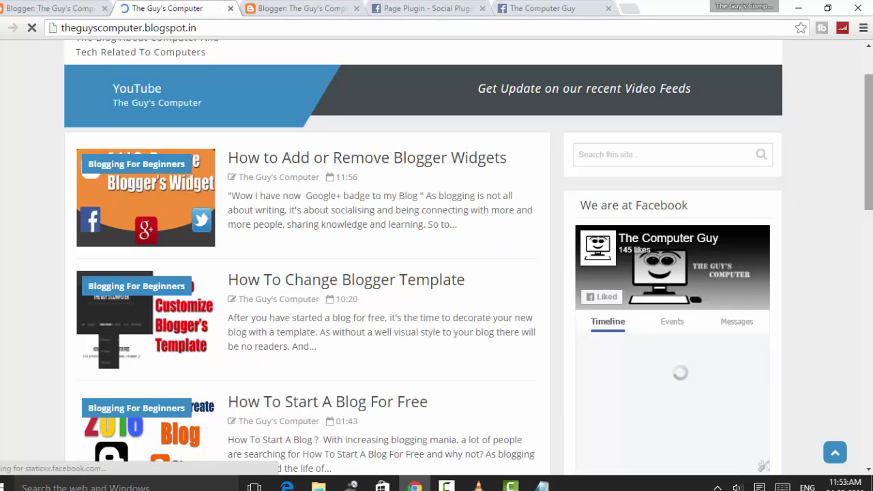
pyautogui.scroll(-1, 633, 4)
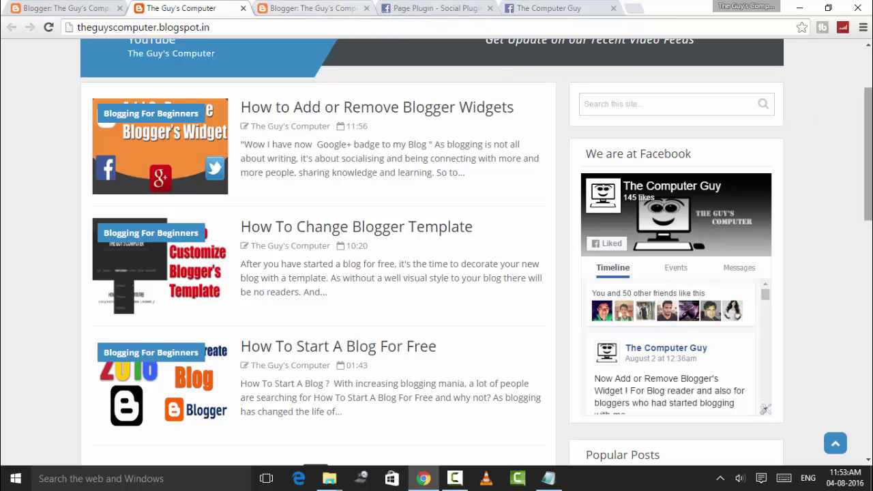
pyautogui.scroll(2, 478, 10)
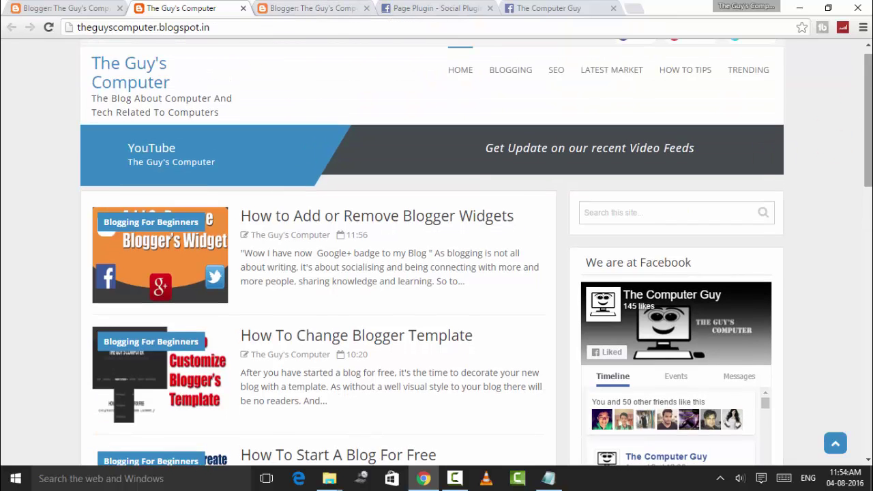
pyautogui.scroll(-2, 868, 123)
pyautogui.scroll(1, 370, 68)
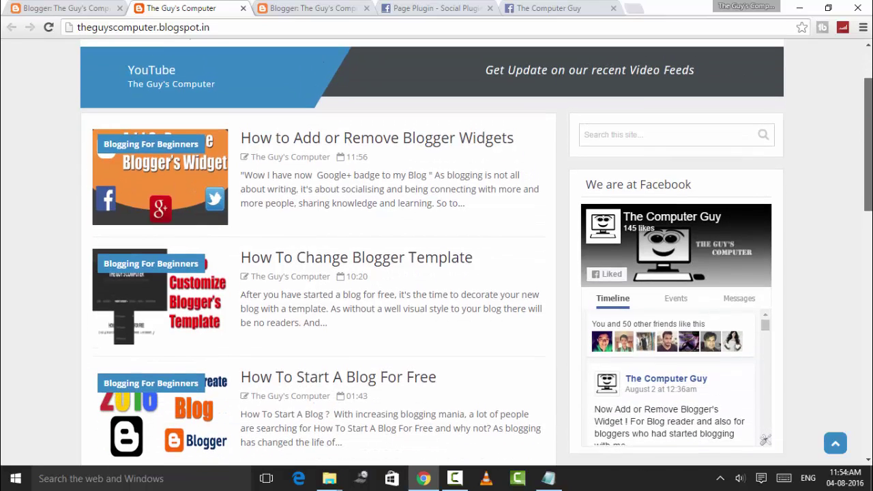
# Open the blog template's HTML code for editing
pyautogui.click(286, 10)
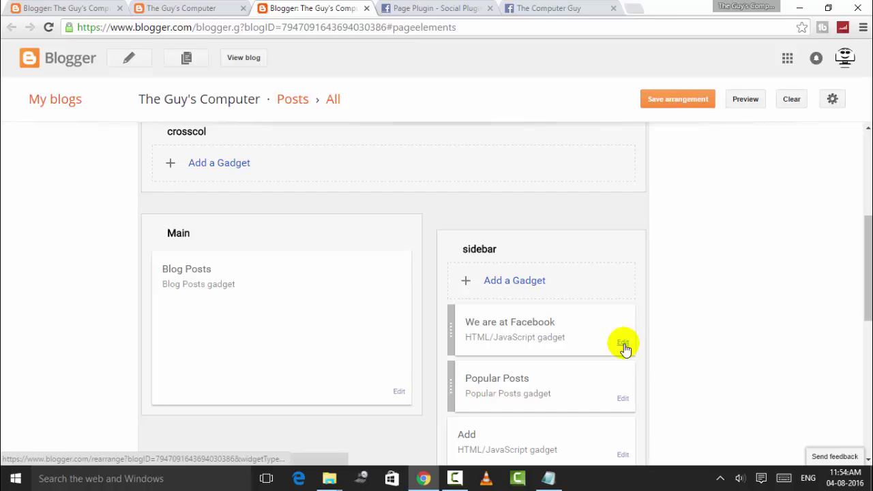
pyautogui.click(96, 6)
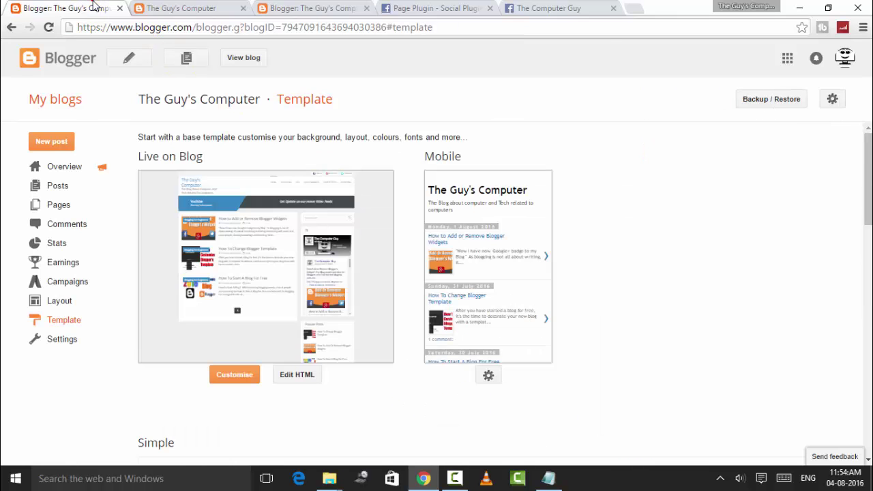
pyautogui.click(302, 375)
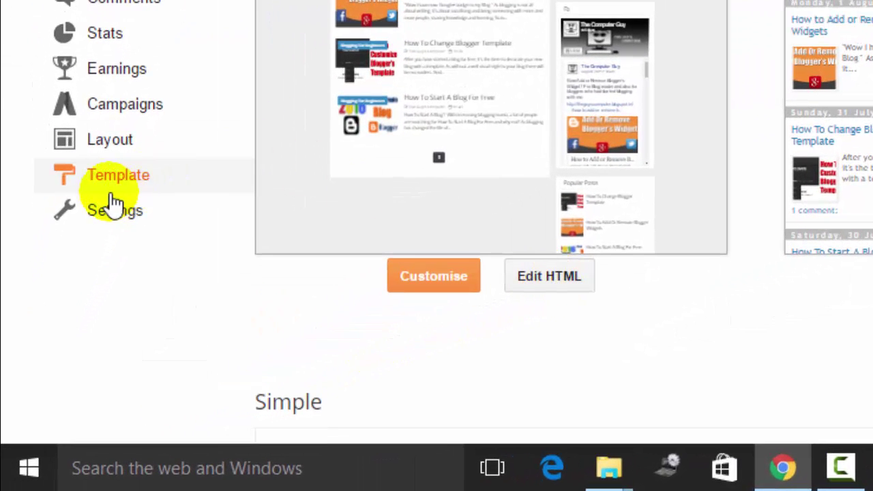
pyautogui.click(564, 291)
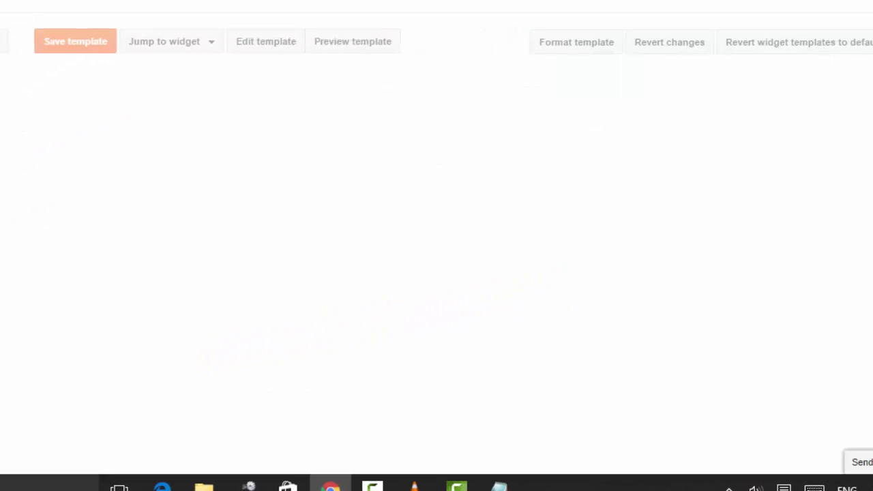
# Search the template code for </head> and place the cursor on the empty line below the opening body tag
pyautogui.click(743, 144)
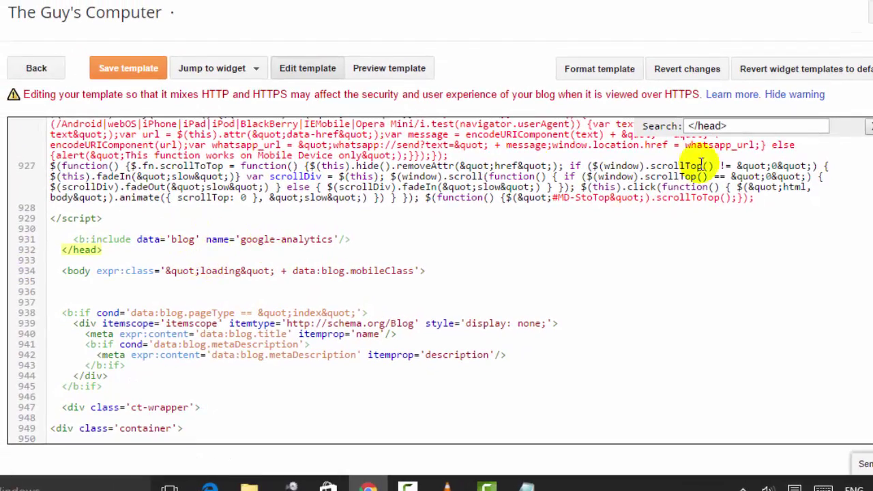
pyautogui.click(750, 127)
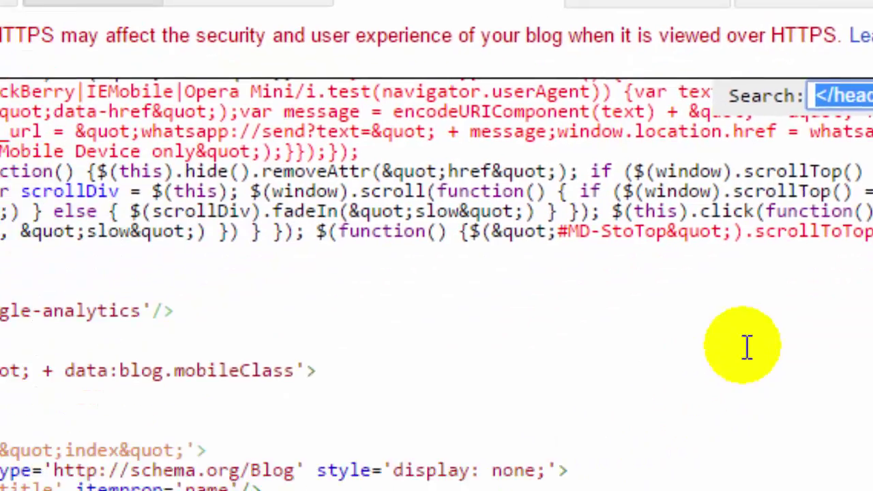
pyautogui.press('Return')
pyautogui.click(156, 134)
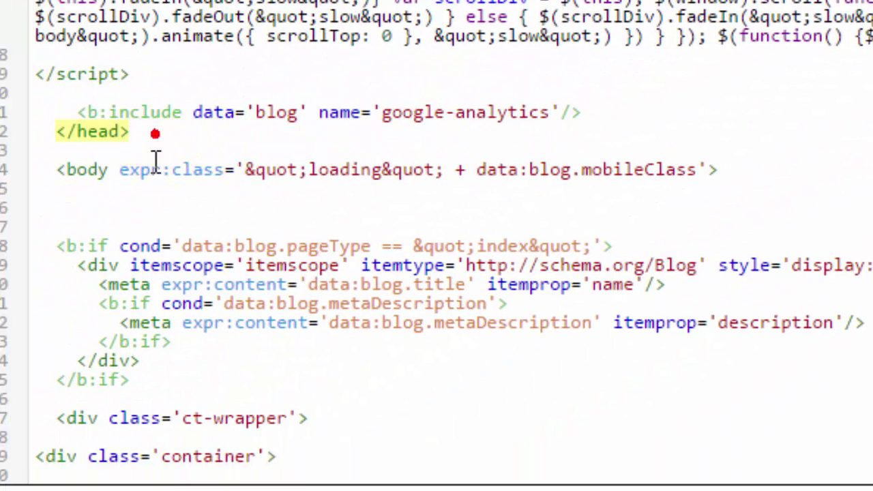
pyautogui.moveTo(14, 170); pyautogui.dragTo(485, 179)
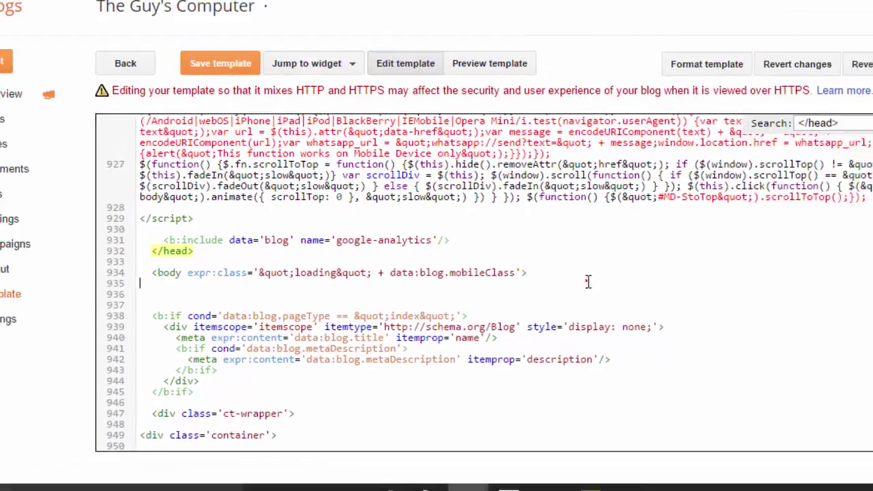
pyautogui.click(740, 220)
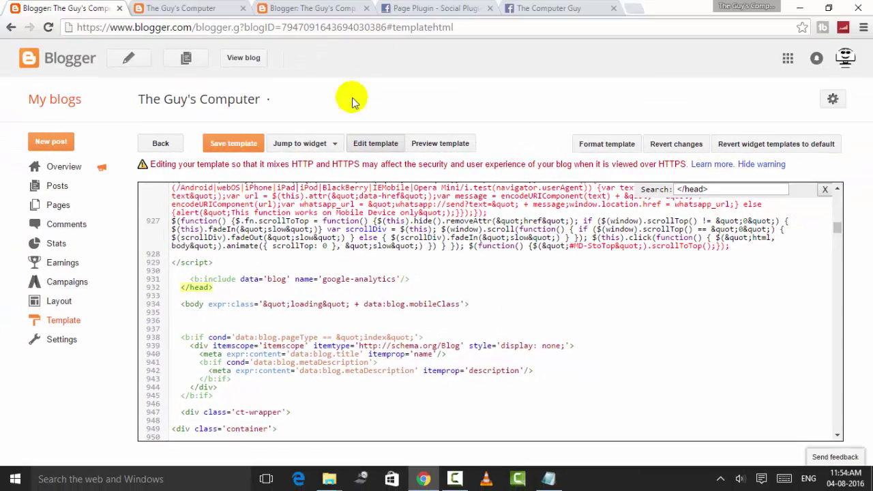
# Generate the Page Plugin code in the Facebook documentation and copy the JavaScript SDK snippet from Step 2
pyautogui.click(394, 7)
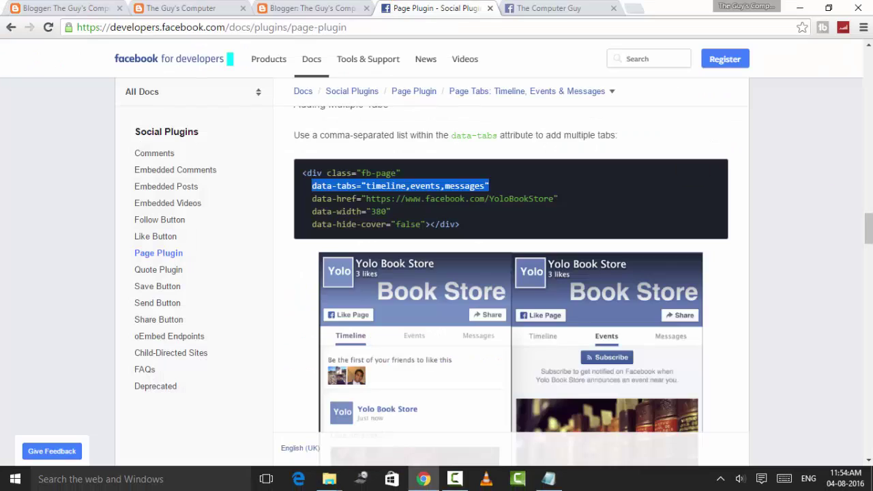
pyautogui.moveTo(868, 229); pyautogui.dragTo(852, 120)
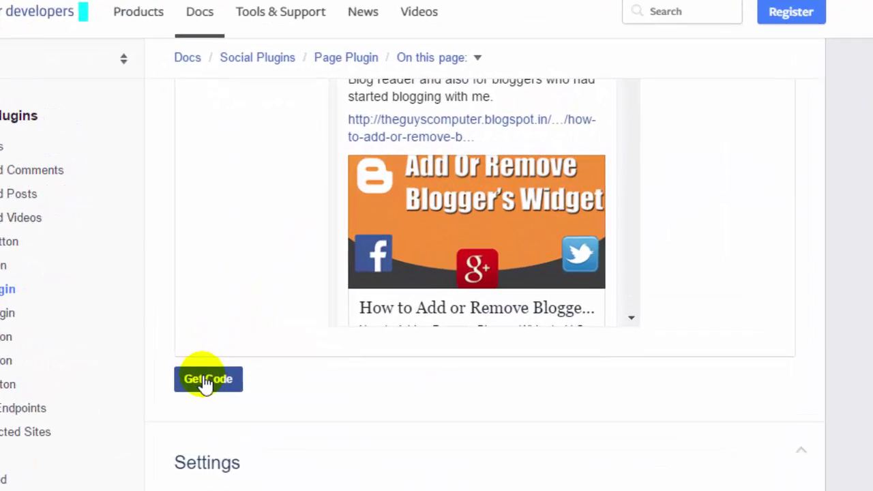
pyautogui.click(193, 386)
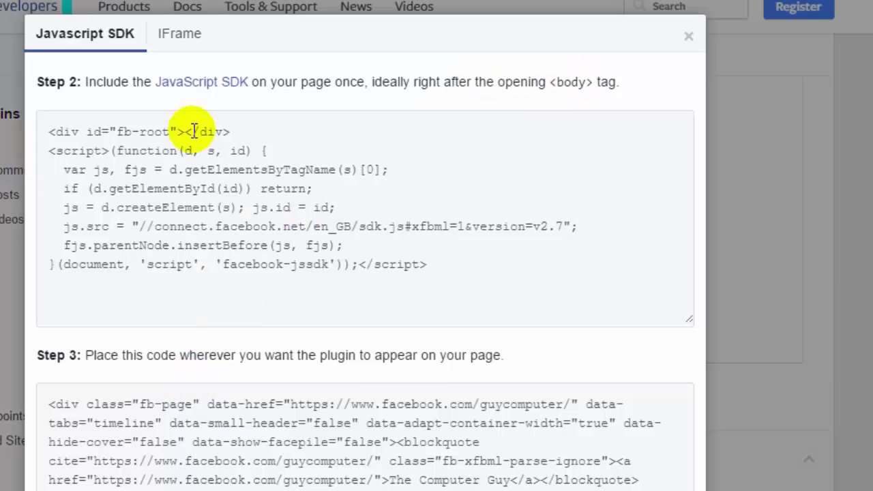
pyautogui.moveTo(48, 130); pyautogui.dragTo(429, 274)
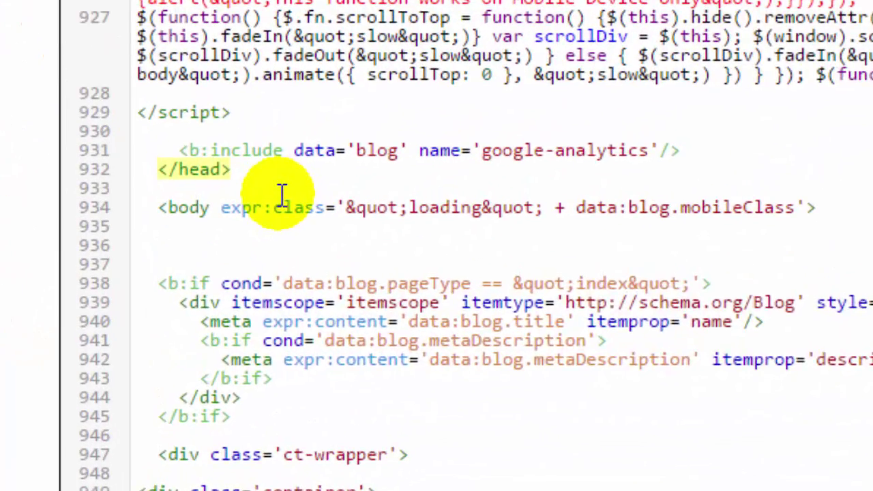
# Paste the fb-root JavaScript SDK snippet directly below the opening body tag in the template code
pyautogui.write('<div id="fb-root"></div> <script>(function(d, s, id) {   var js, fjs = d.getElementsByTagName(s)[0];   if (d.getElementById(id)) return;   js = d.createElement(s); js.id = id;   js.src = "//connect.facebook.net/en_GB/sdk.js#xfbml=1&version=v2.7";   fjs.parentNode.insertBefore(js, fjs); }(document, \'script\', \'facebook-jssdk\'));</script>')
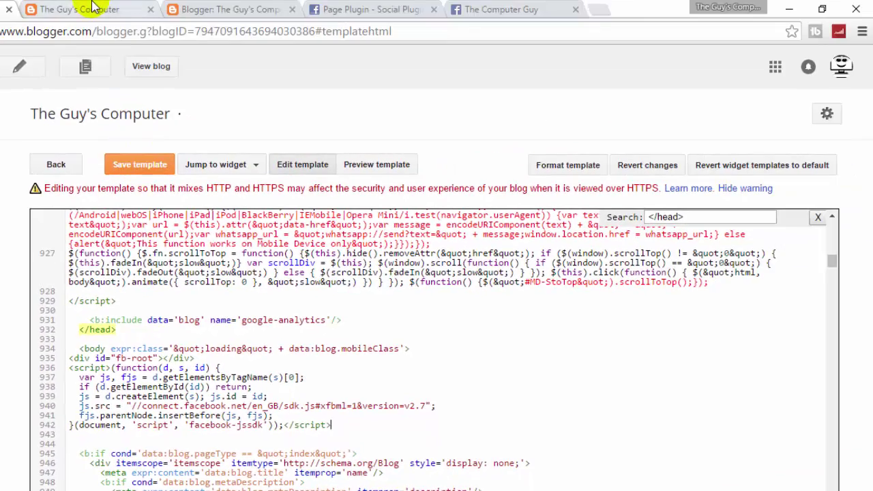
pyautogui.click(92, 0)
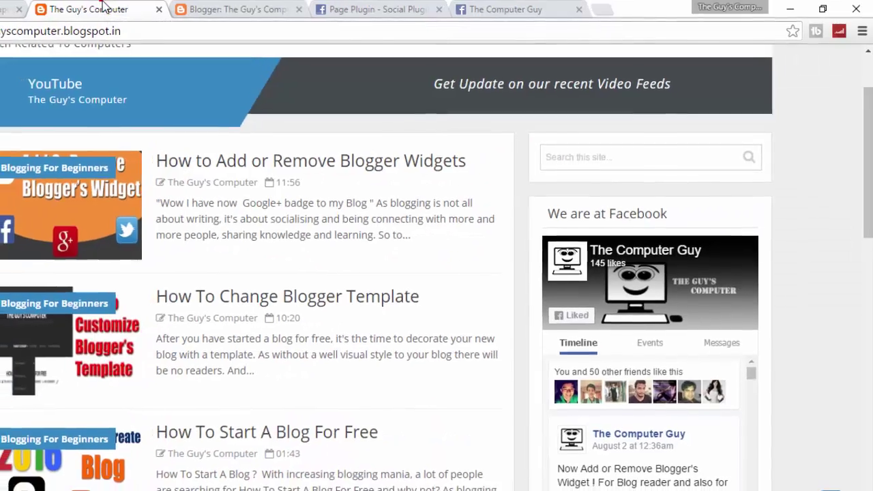
pyautogui.click(244, 6)
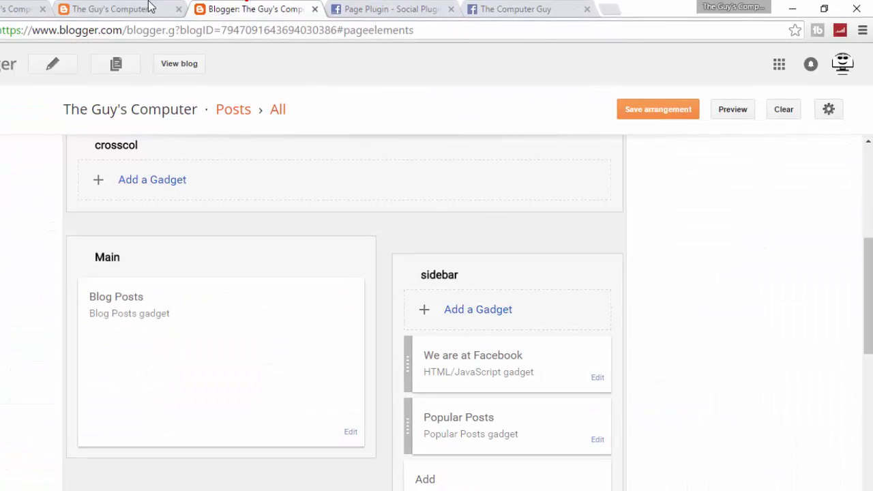
# Select the whole Step 3 plugin code in the Facebook Page Plugin documentation and return to the Blogger layout's sidebar section
pyautogui.click(417, 5)
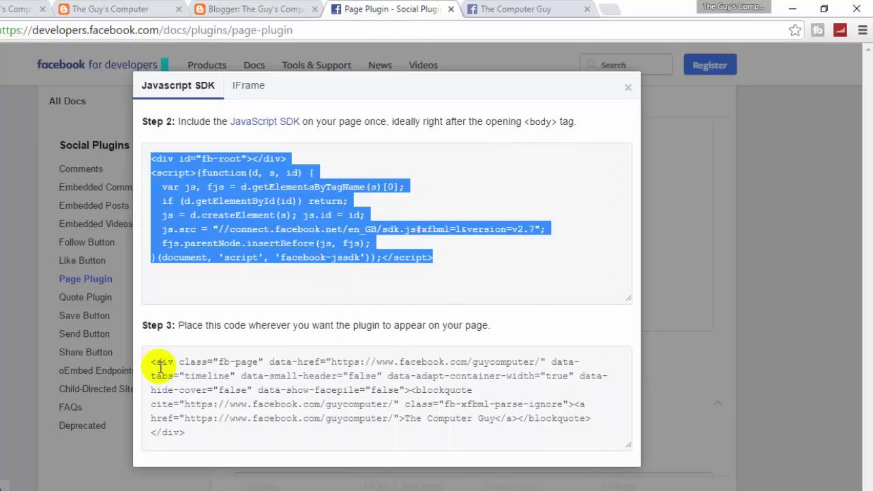
pyautogui.moveTo(151, 361); pyautogui.dragTo(395, 432)
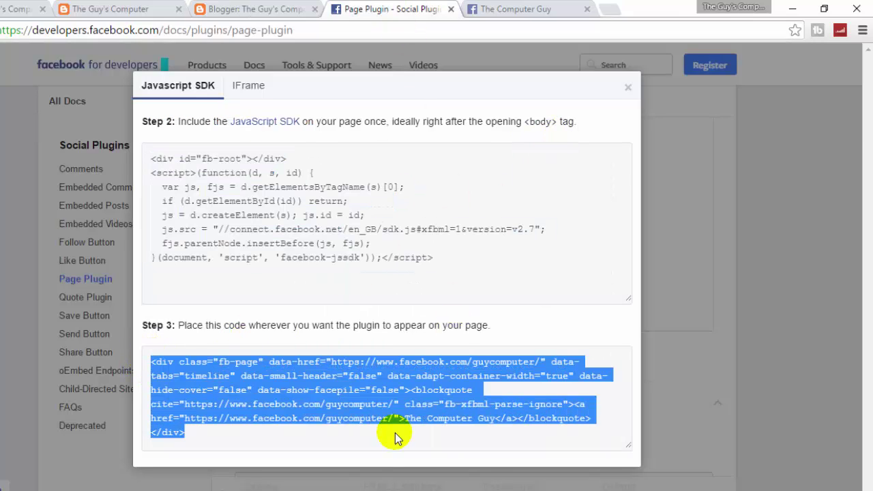
pyautogui.click(224, 6)
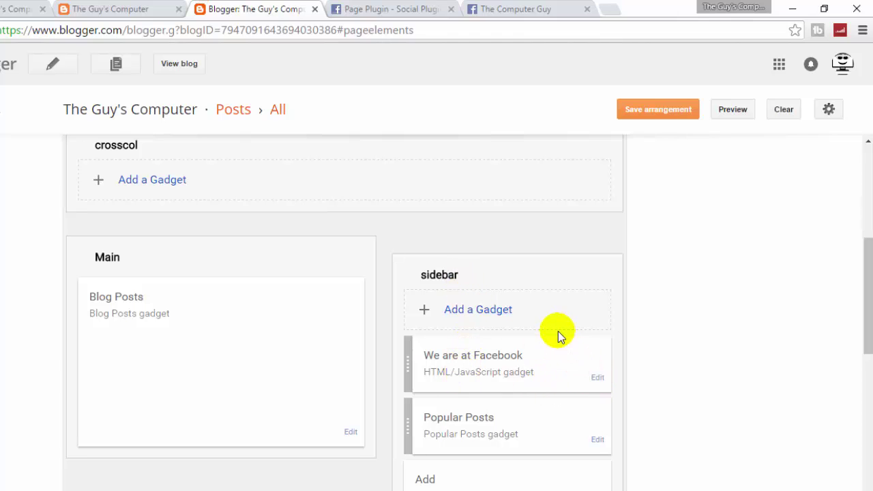
# Close the generated code dialog and select the example fb-page div code shown under Adding the Page Plugin to a Website
pyautogui.click(370, 7)
pyautogui.click(625, 89)
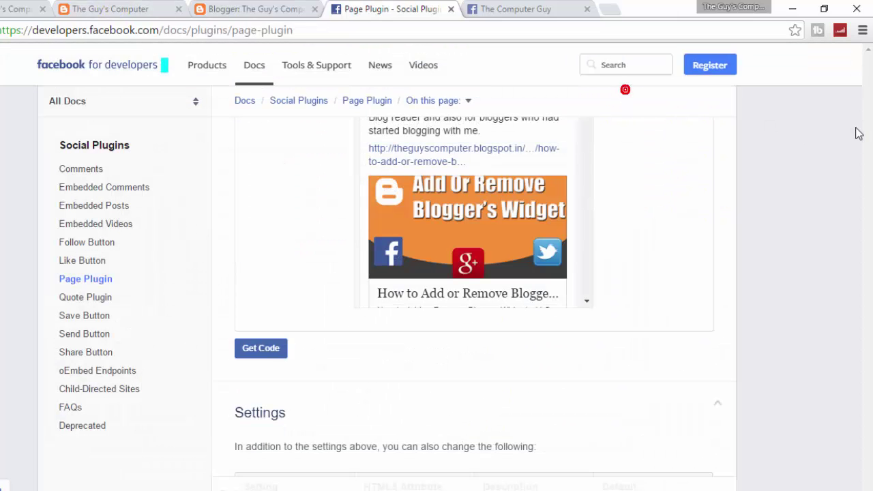
pyautogui.scroll(-6, 763, 303)
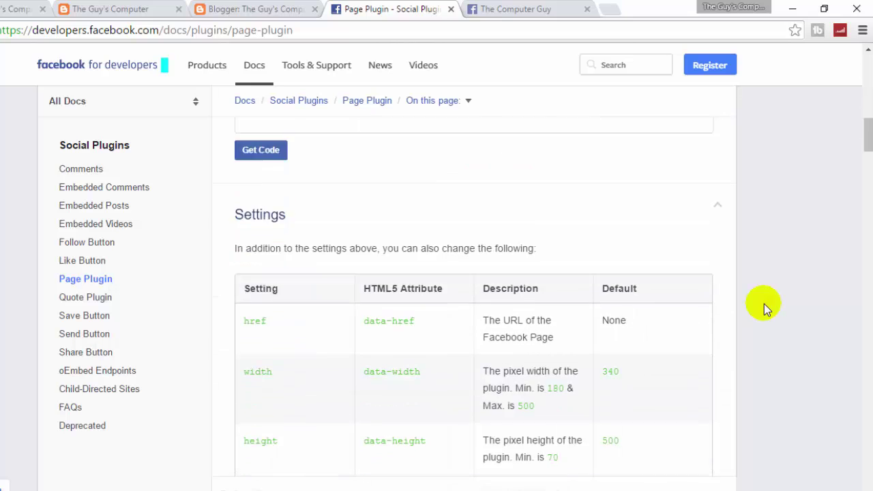
pyautogui.scroll(-10, 764, 303)
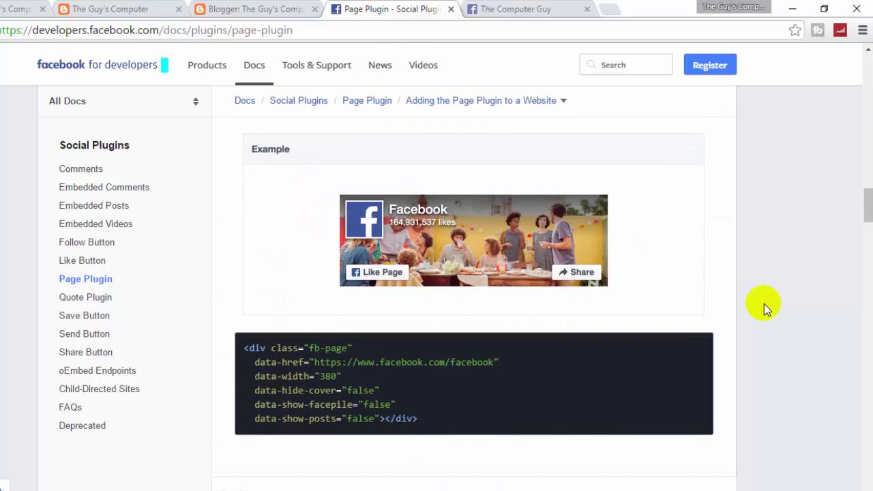
pyautogui.moveTo(448, 423); pyautogui.dragTo(247, 347)
# Examine the We are at Facebook widget in the sidebar of the live blog
pyautogui.click(164, 6)
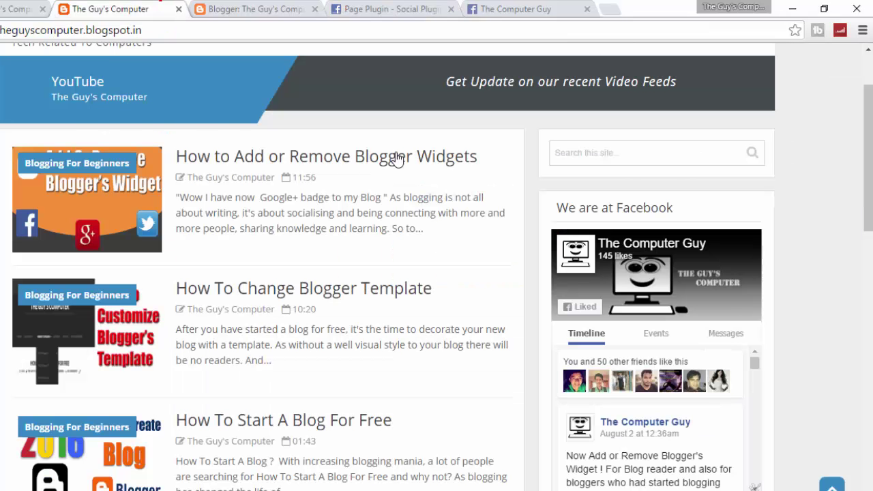
pyautogui.click(283, 7)
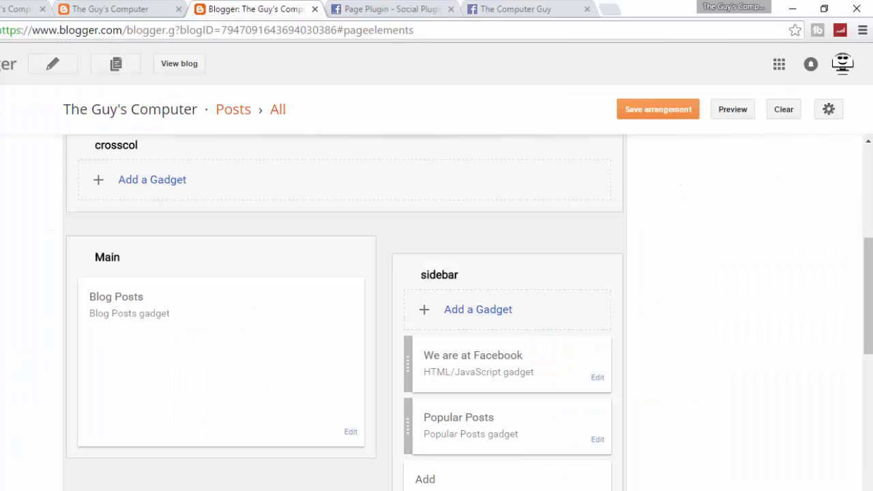
pyautogui.click(69, 7)
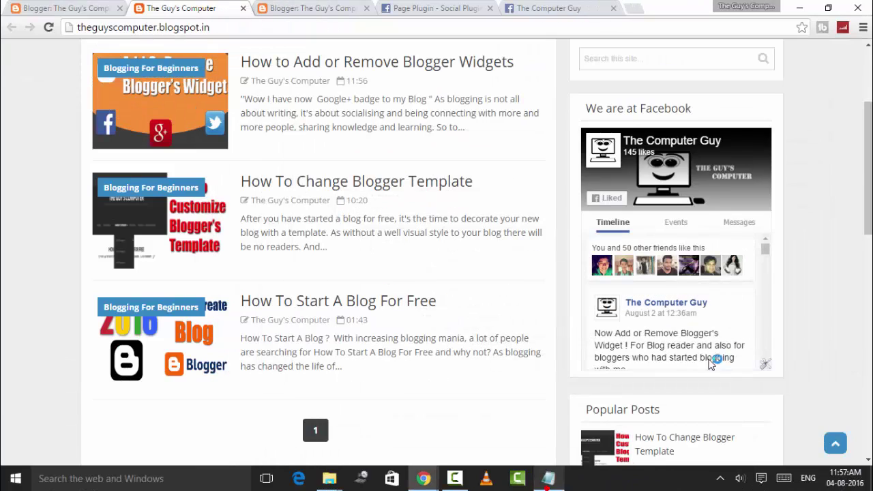
pyautogui.scroll(2, 437, 245)
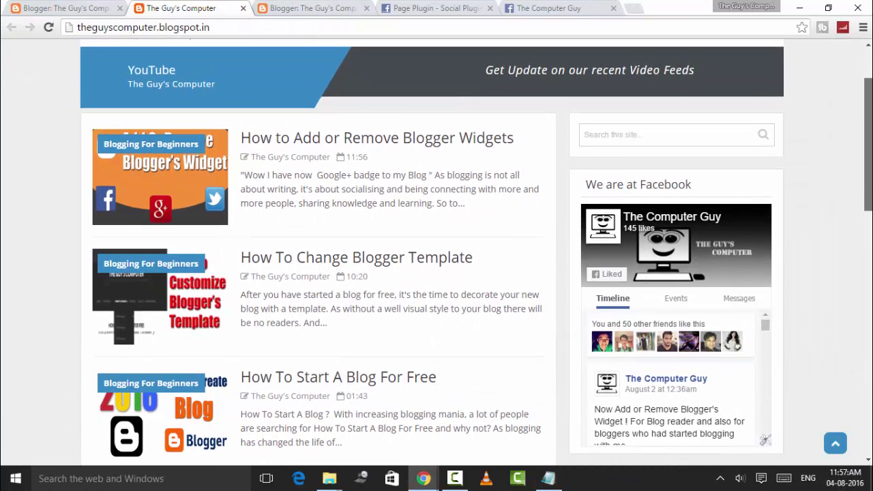
pyautogui.scroll(-1, 436, 245)
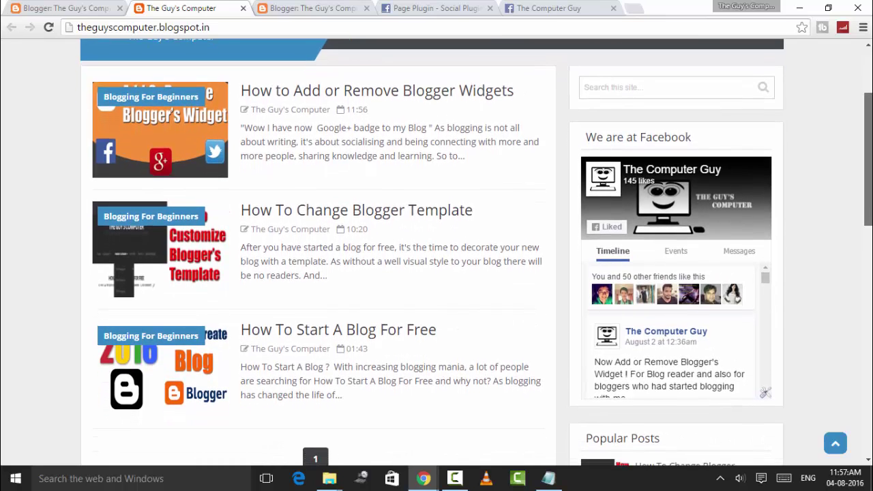
pyautogui.scroll(2, 744, 123)
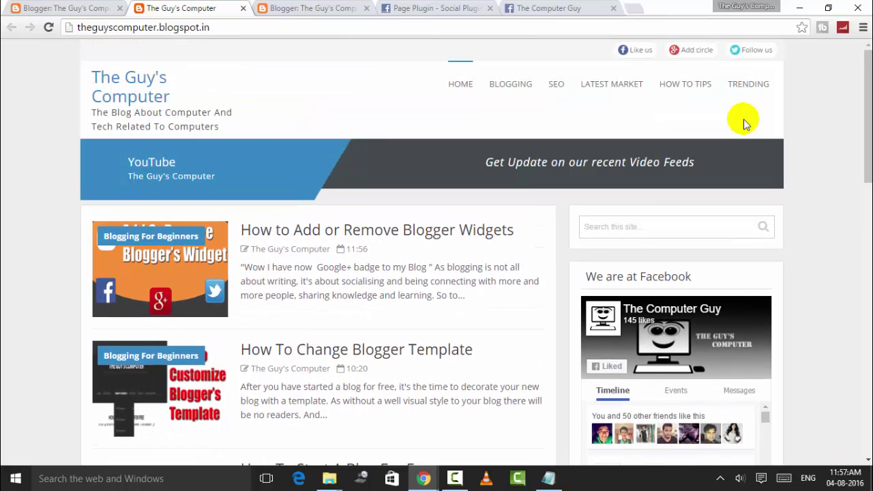